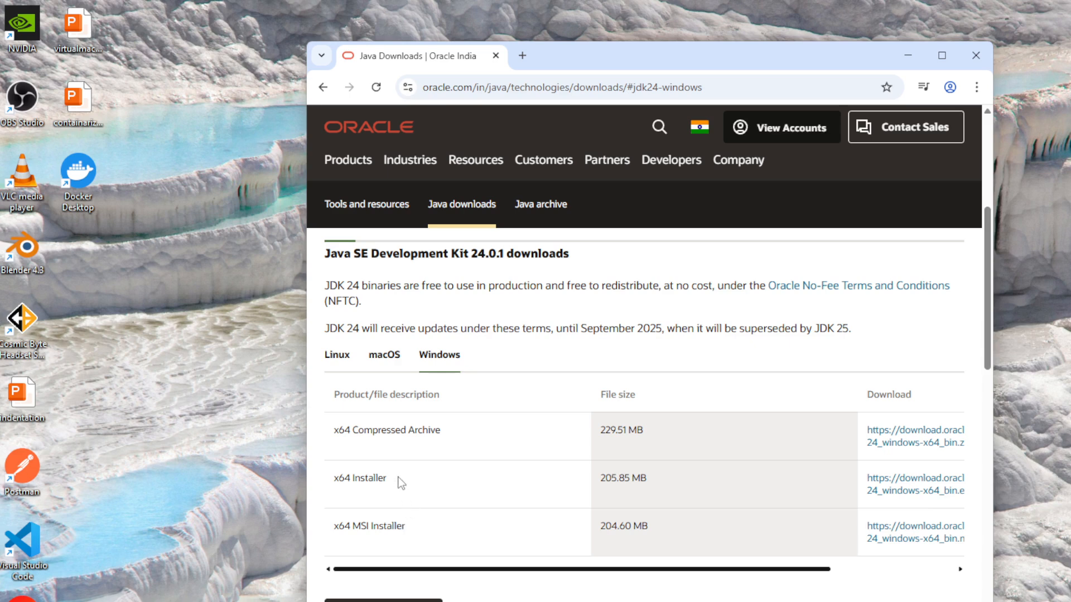
# Look over the JDK 24 Windows downloads on Oracle's page and widen the browser window to show the x64 Installer link
pyautogui.scroll(3, 390, 424)
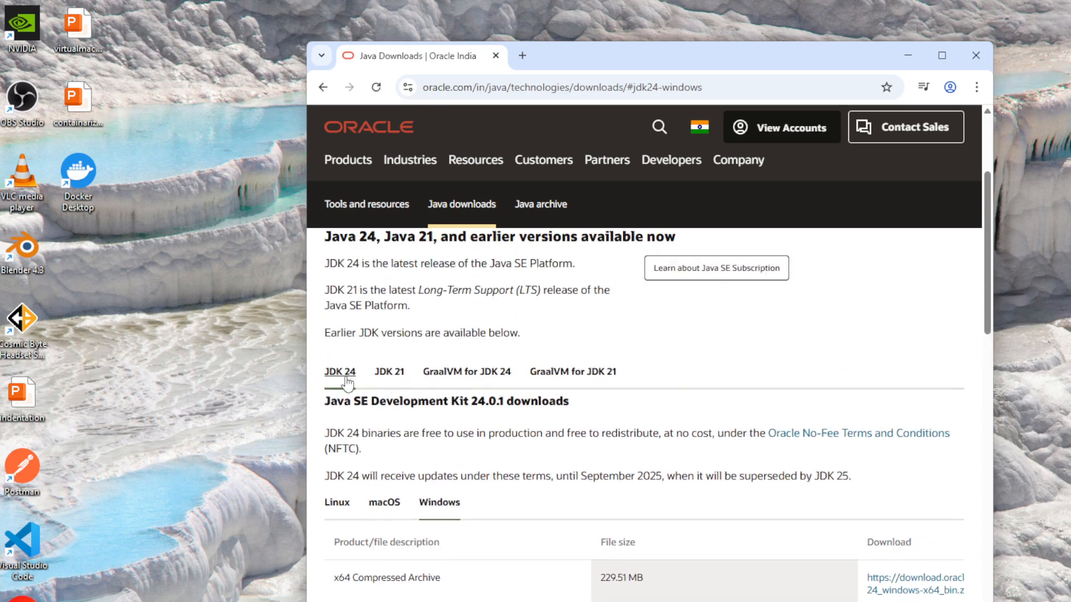
pyautogui.scroll(-1, 454, 580)
pyautogui.scroll(-3, 454, 580)
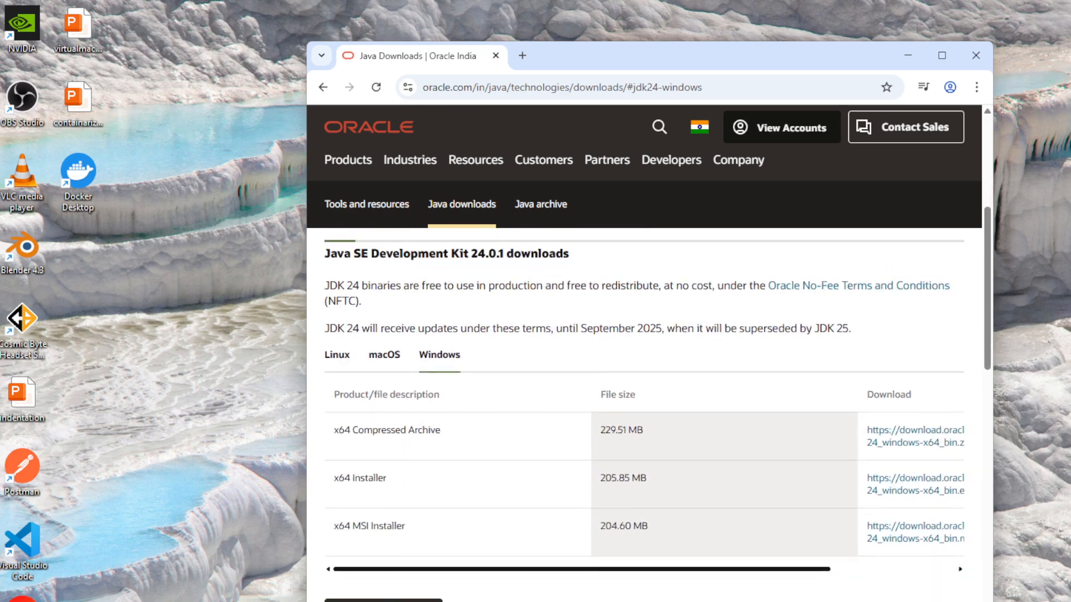
pyautogui.moveTo(334, 480); pyautogui.dragTo(392, 480)
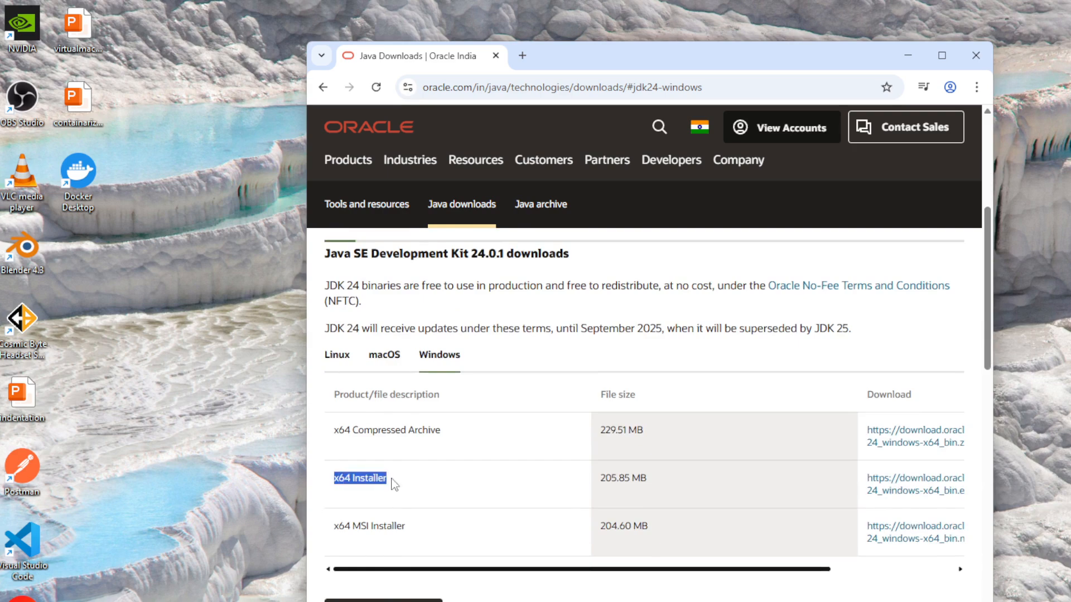
pyautogui.moveTo(599, 570); pyautogui.dragTo(775, 529)
pyautogui.moveTo(993, 429); pyautogui.dragTo(1068, 429)
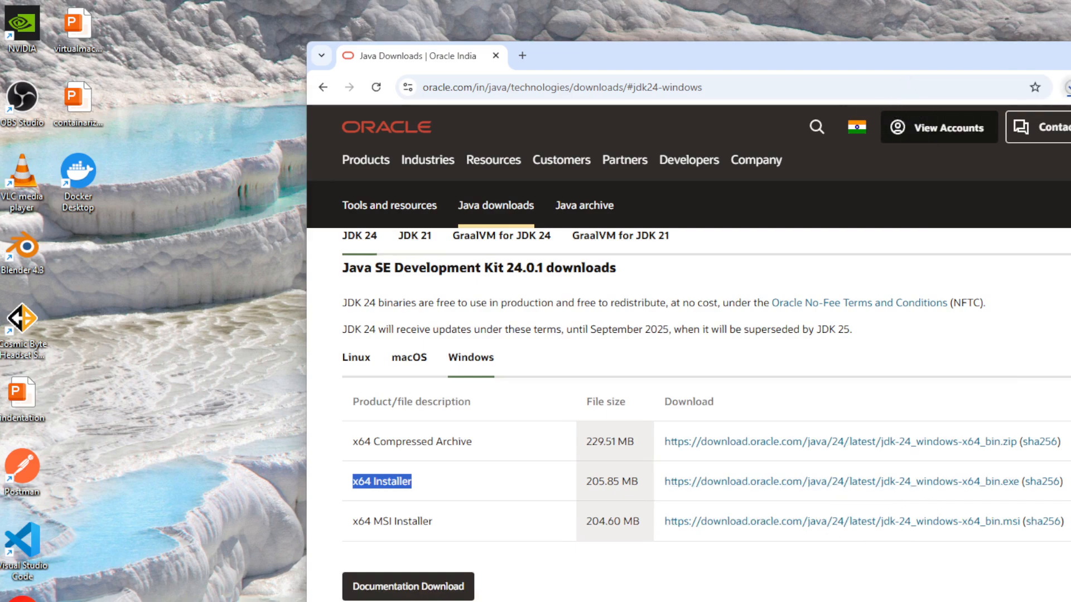
# Launch the downloaded jdk-24_windows-x64_bin.exe and install the JDK to C:\Program Files\Java\jdk-24\, closing the wizard at the end
pyautogui.click(1067, 88)
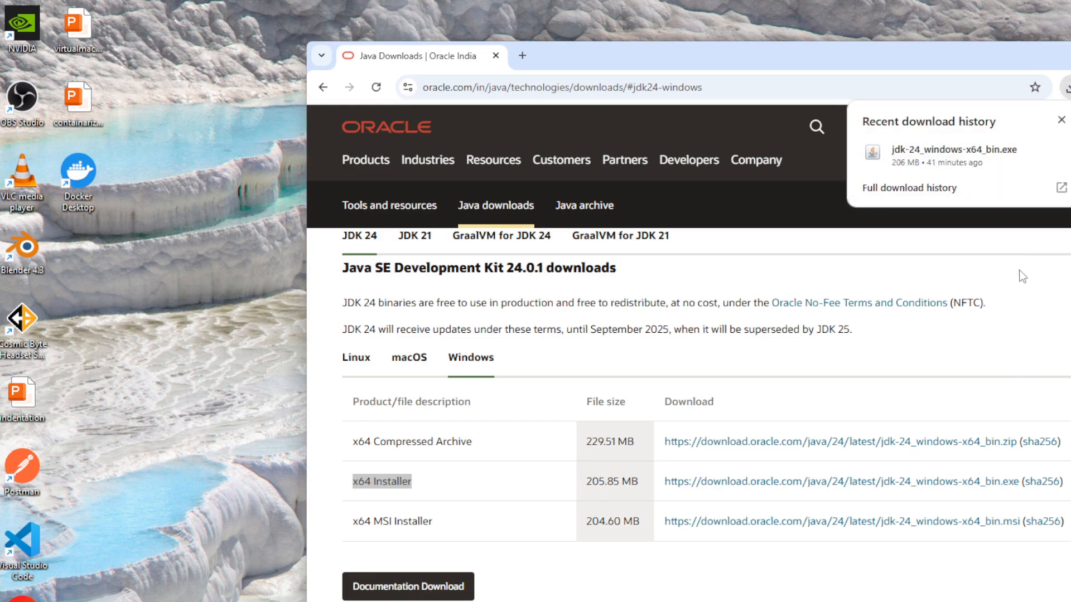
pyautogui.moveTo(953, 155)
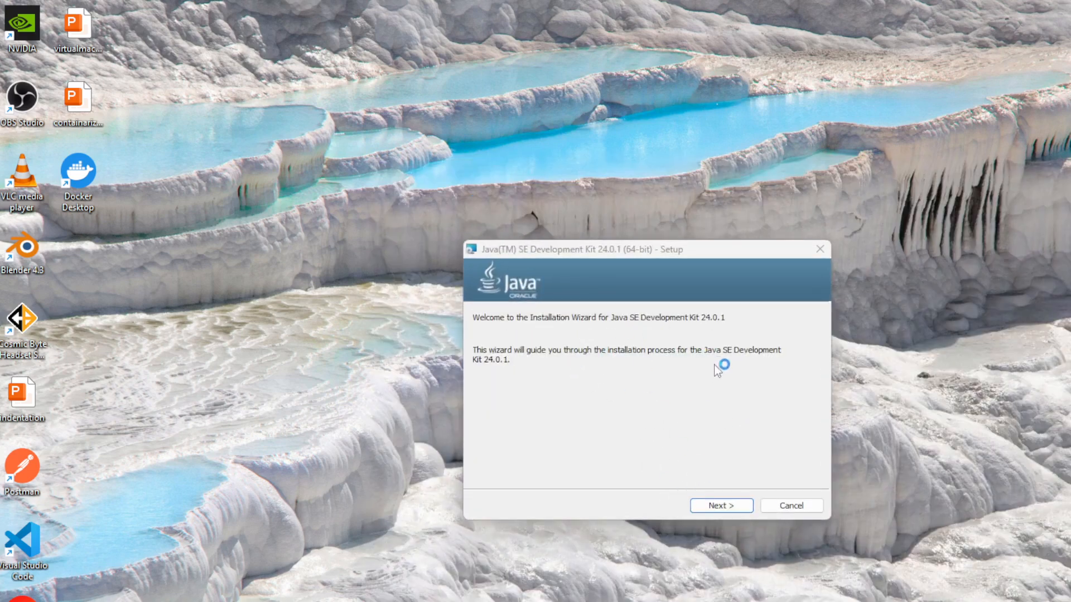
pyautogui.click(721, 505)
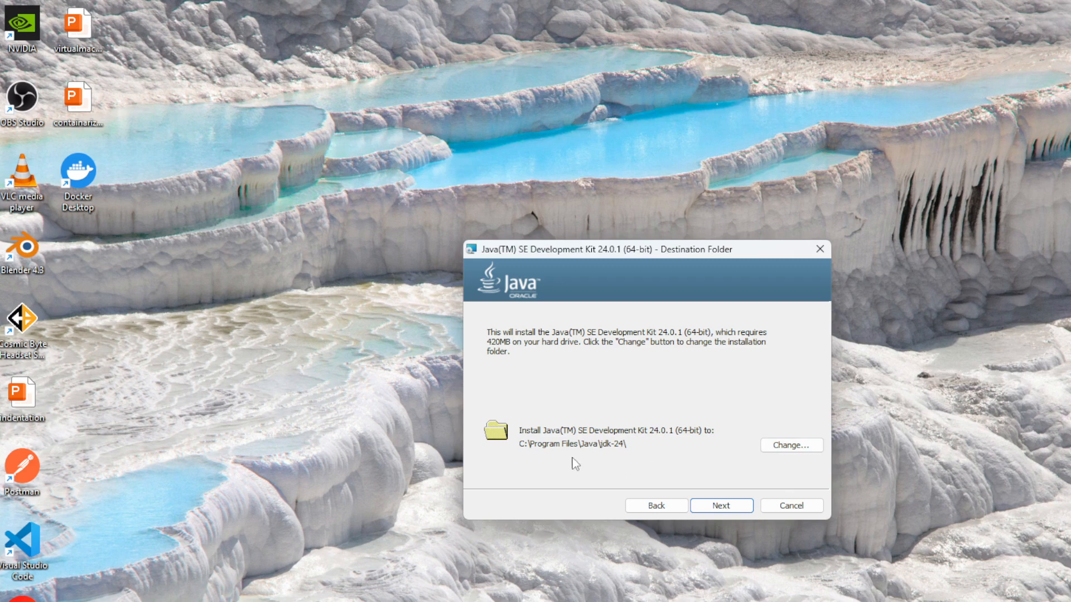
pyautogui.click(720, 506)
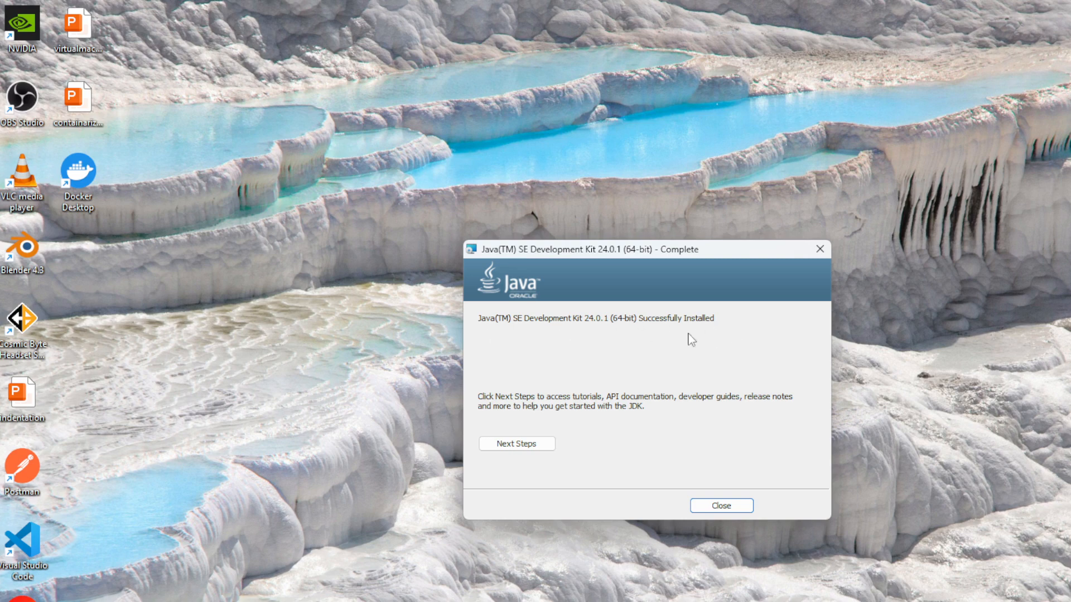
pyautogui.click(721, 506)
# Search Windows for cmd, open Command Prompt and move its window clear of the desktop icons
pyautogui.press('super+s')
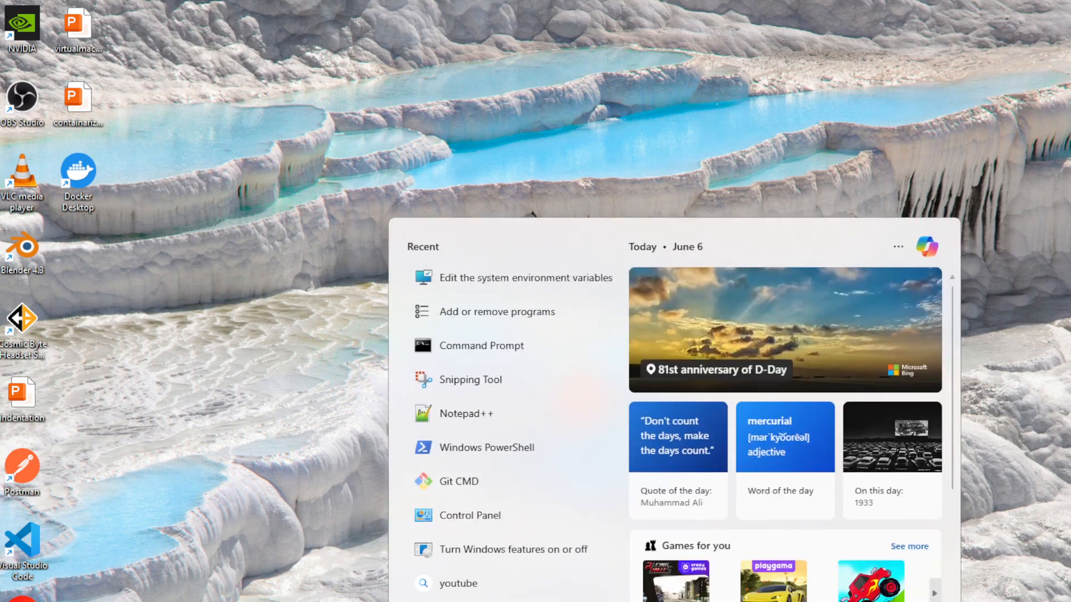
pyautogui.write('cmd')
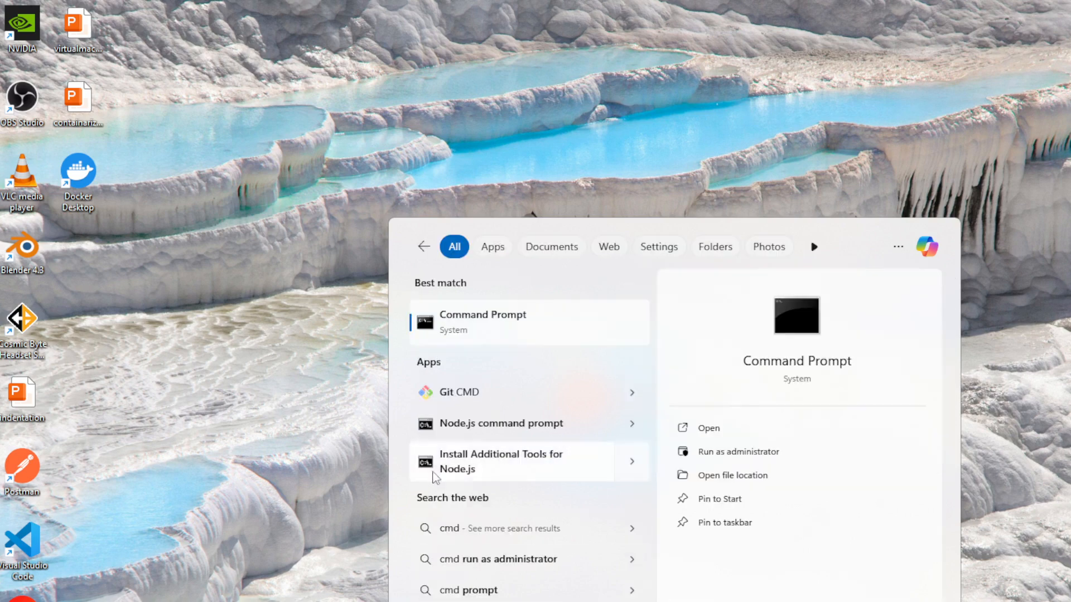
pyautogui.click(500, 331)
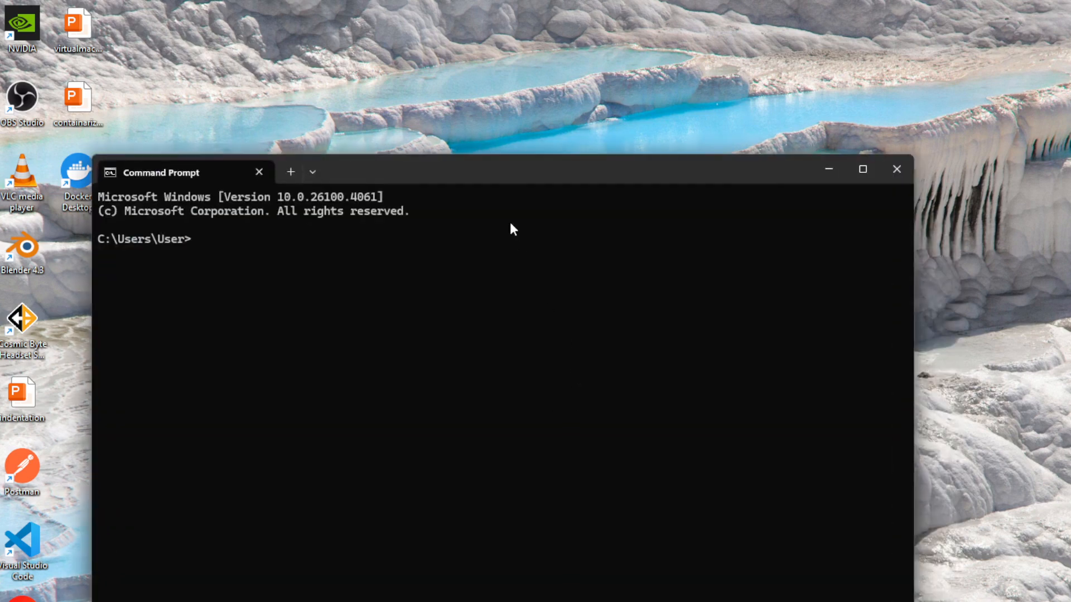
pyautogui.moveTo(512, 163); pyautogui.dragTo(732, 170)
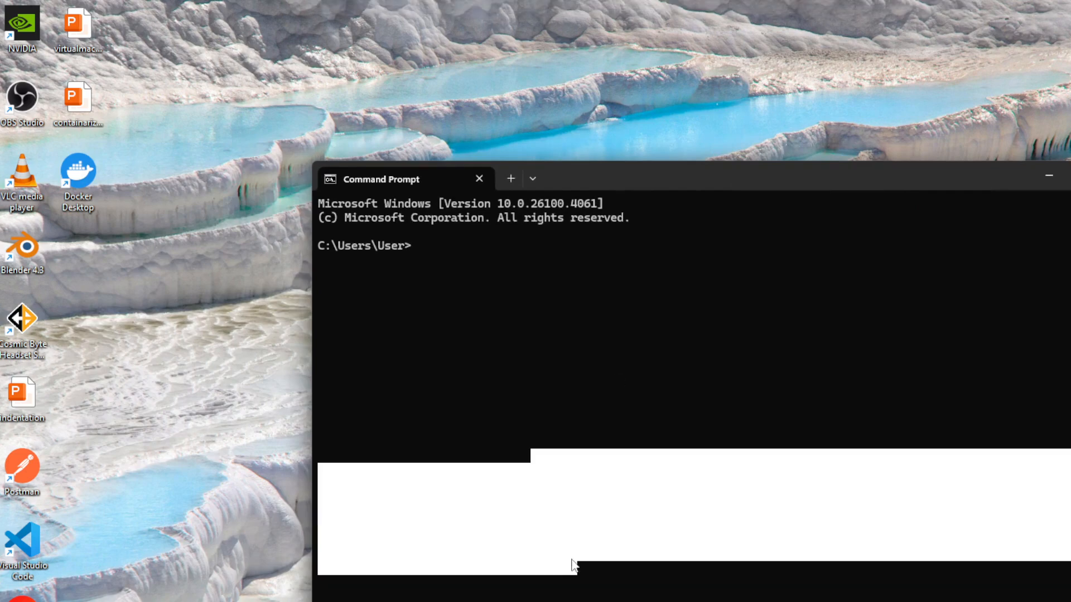
# Run java -version in Command Prompt to check the installed Java version
pyautogui.write('jva')
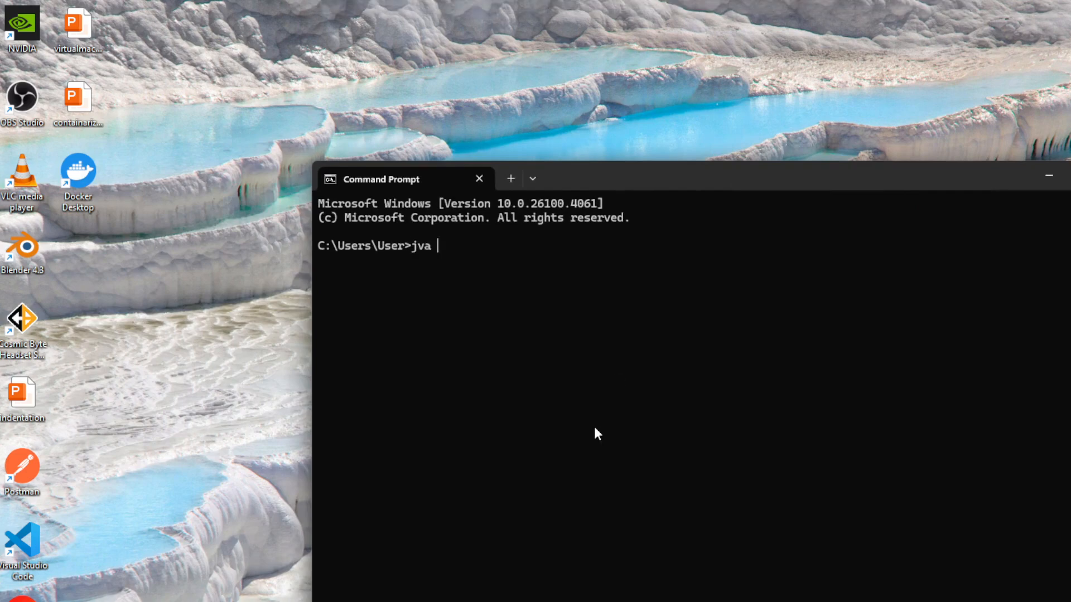
pyautogui.press('BackSpace')
pyautogui.press('BackSpace')
pyautogui.write('ava -version')
pyautogui.press('Return')
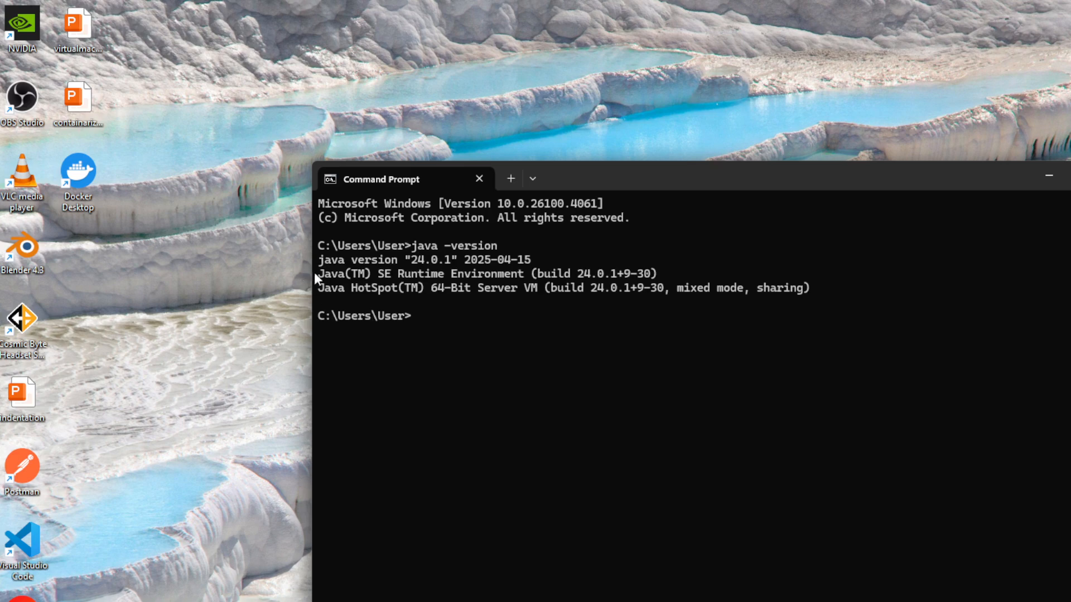
pyautogui.moveTo(319, 262); pyautogui.dragTo(537, 258)
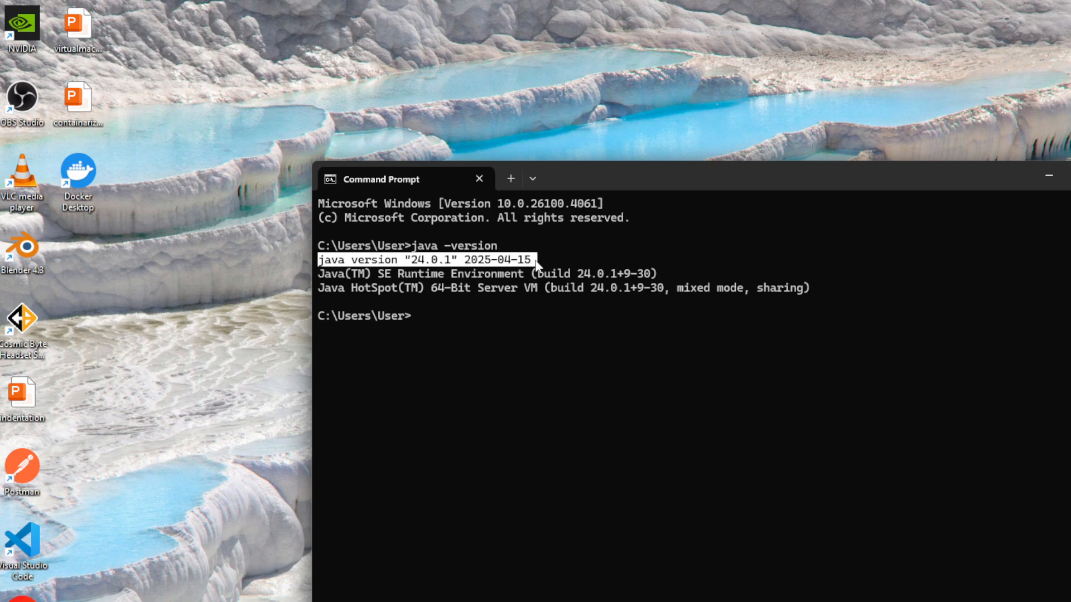
pyautogui.click(613, 331)
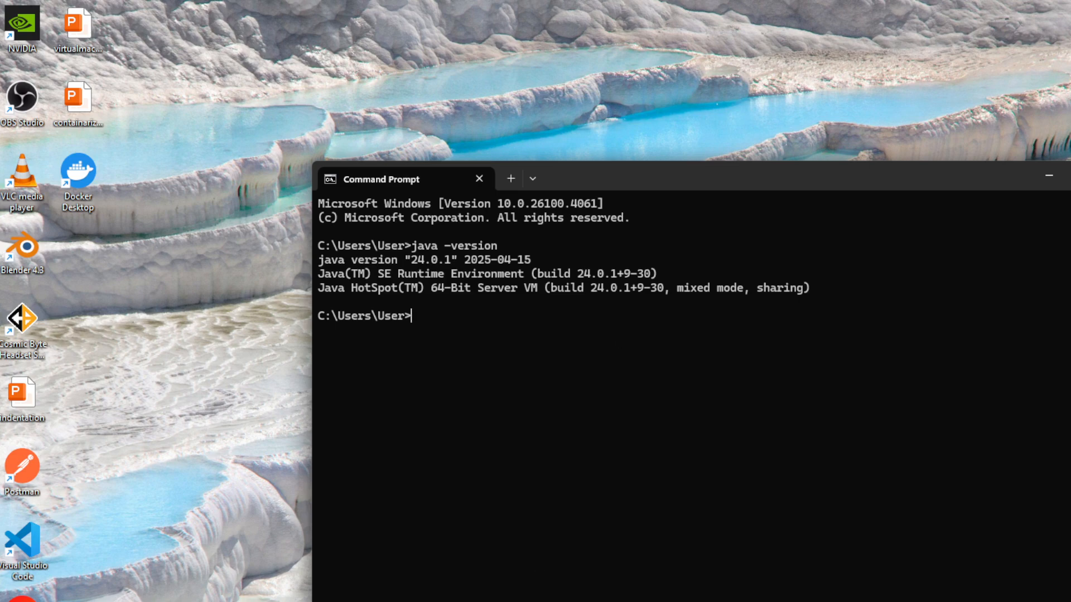
# Search Windows for env, open the system environment variables settings and bring up the Environment Variables dialog
pyautogui.press('super+s')
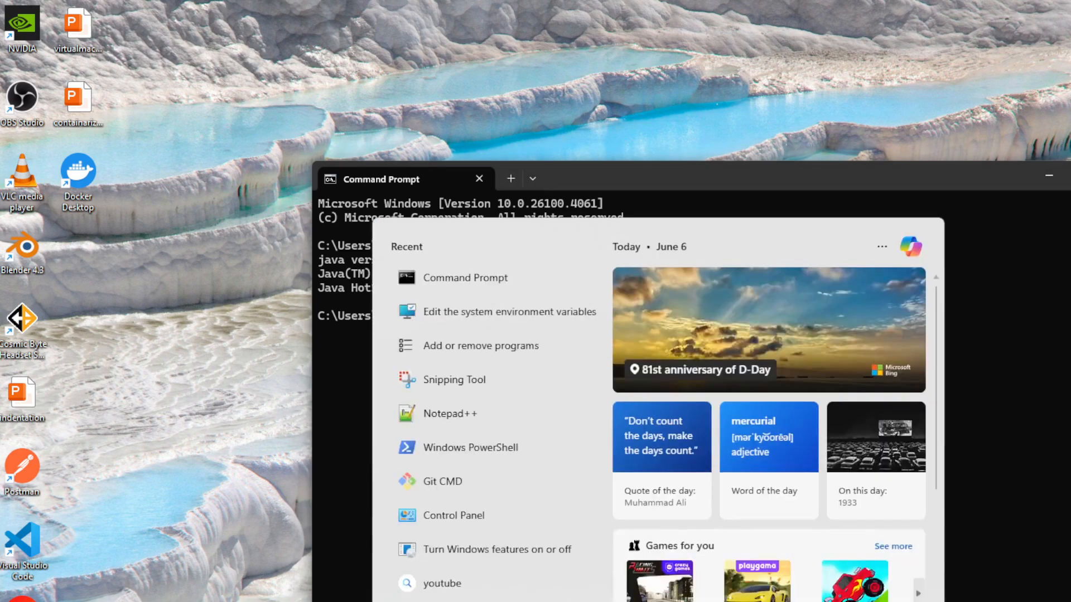
pyautogui.write('env')
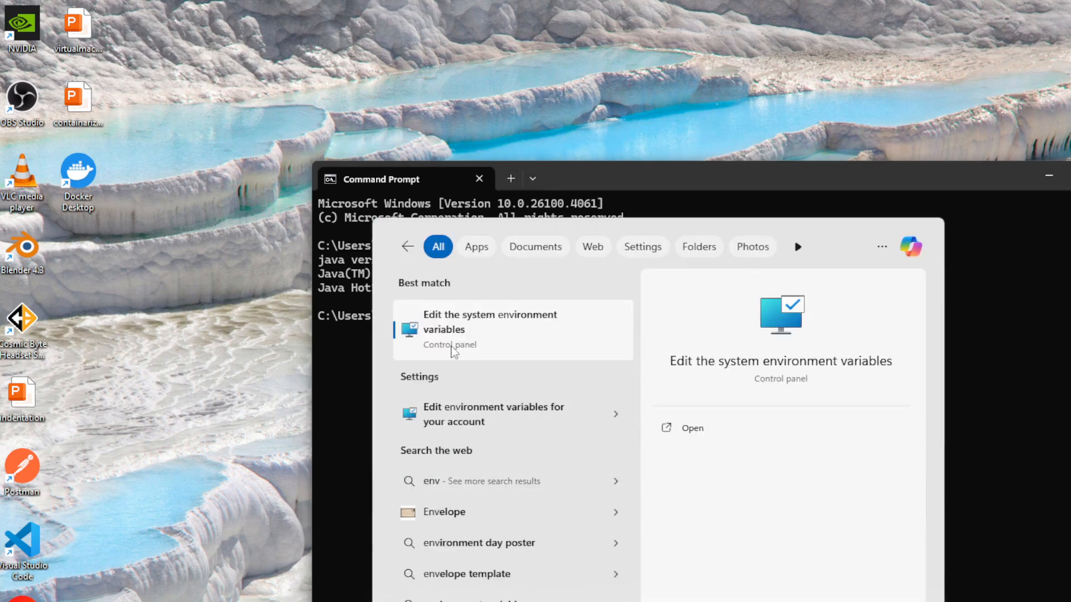
pyautogui.click(457, 338)
pyautogui.moveTo(266, 183); pyautogui.dragTo(674, 179)
pyautogui.click(756, 460)
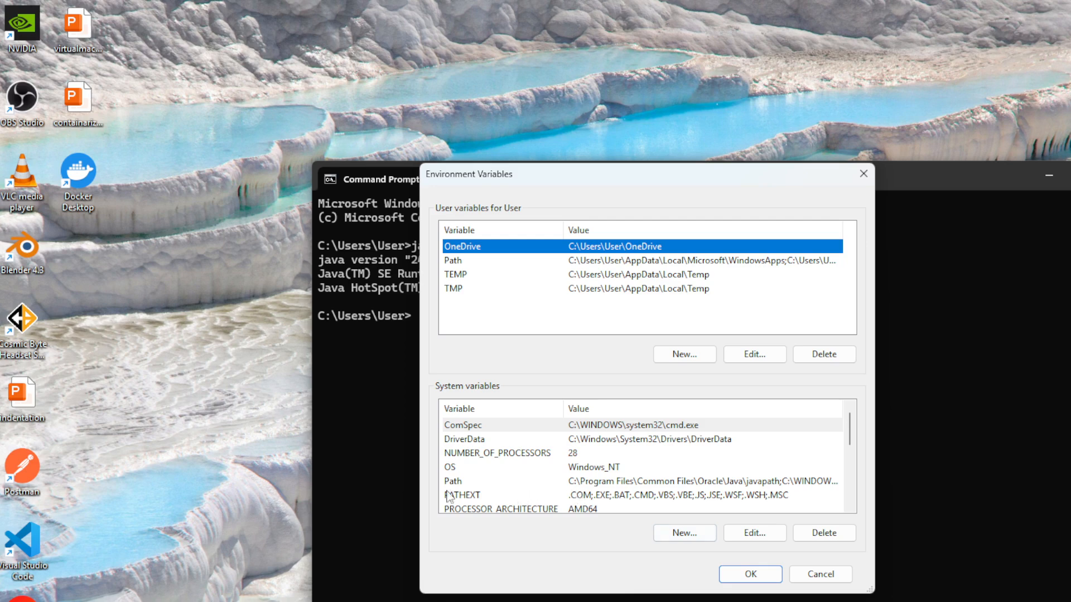
# Open the system Path variable and examine its entries for the Java path, keeping the list as it is
pyautogui.scroll(-2, 600, 474)
pyautogui.scroll(2, 601, 474)
pyautogui.scroll(-3, 599, 474)
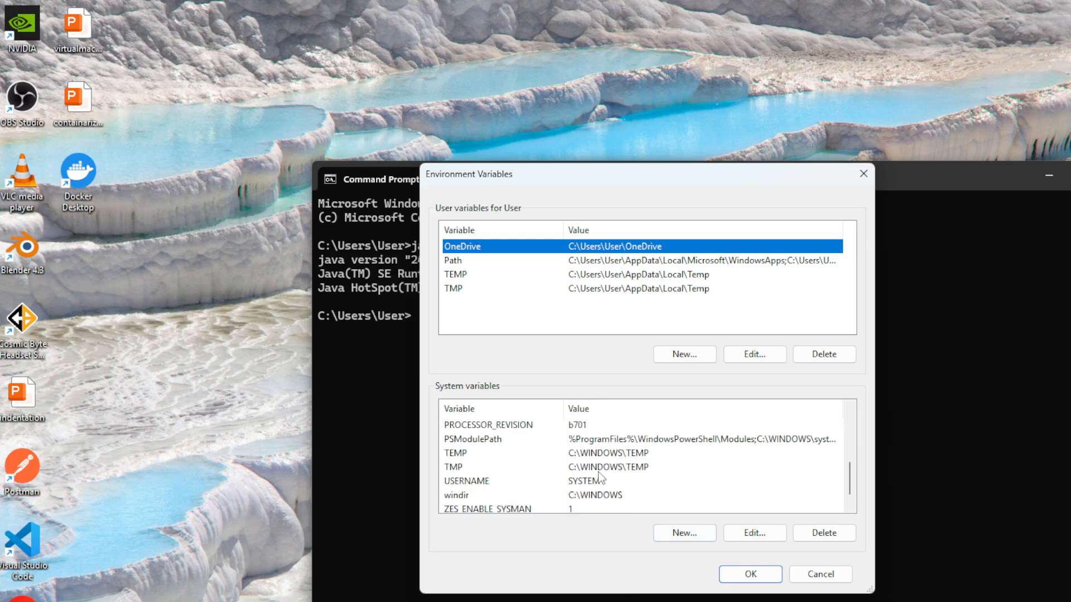
pyautogui.scroll(3, 600, 474)
pyautogui.click(617, 482)
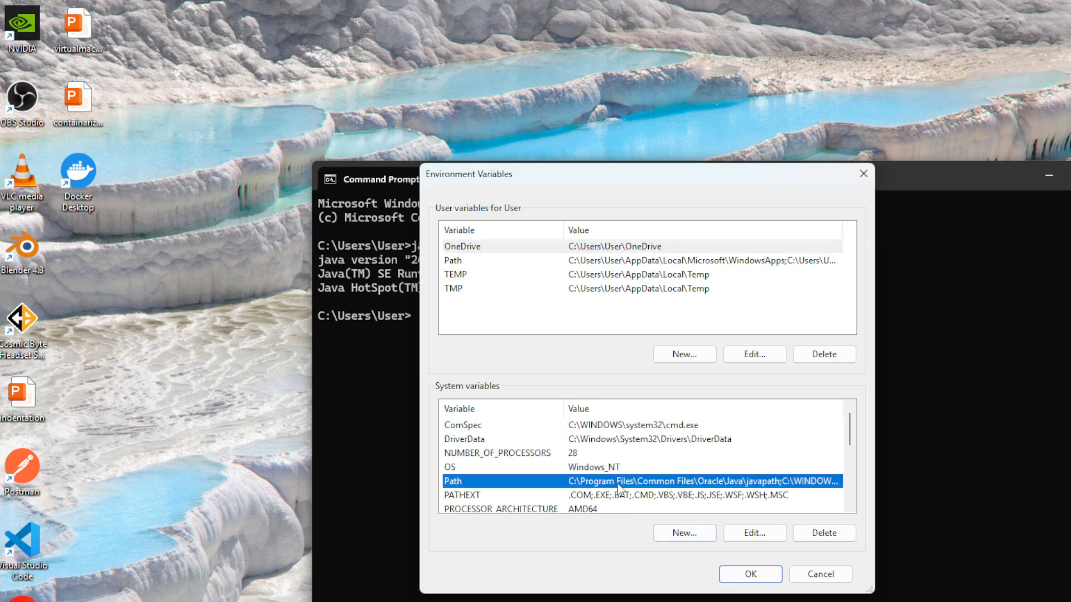
pyautogui.click(758, 533)
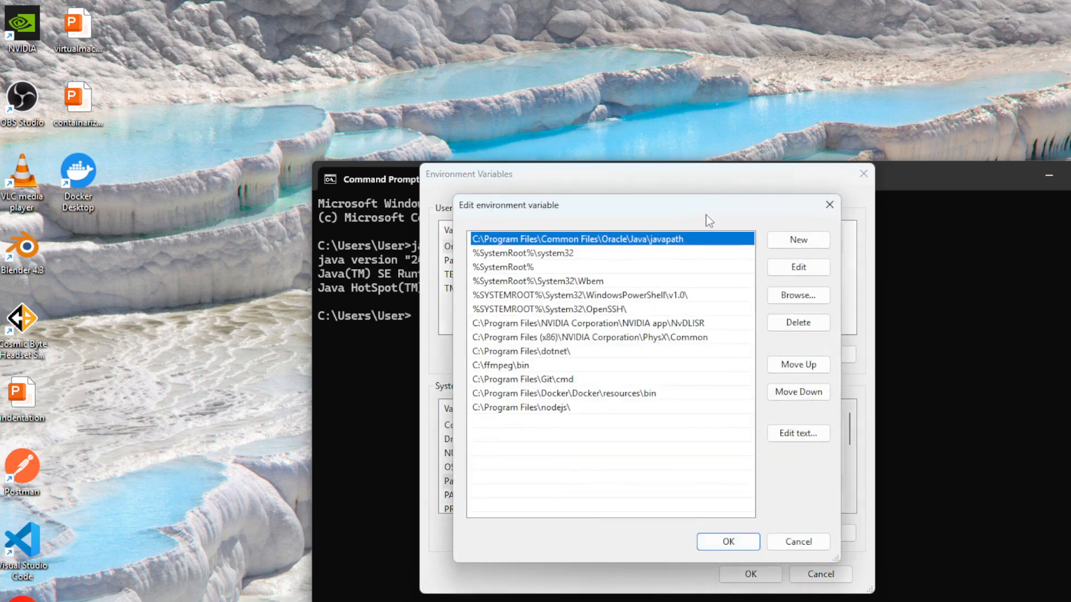
pyautogui.moveTo(709, 214); pyautogui.dragTo(684, 105)
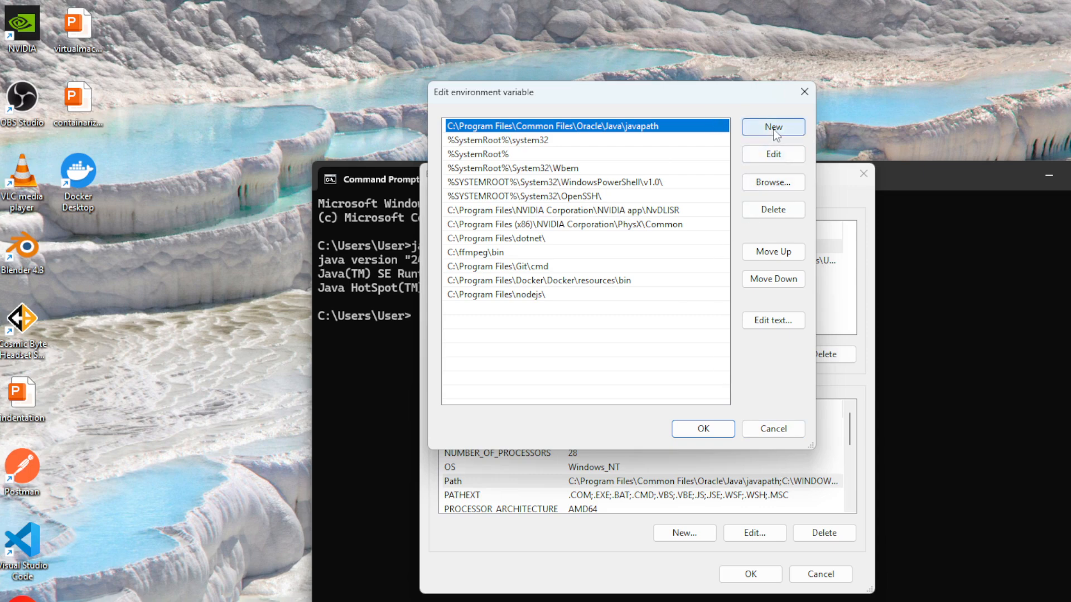
pyautogui.click(698, 433)
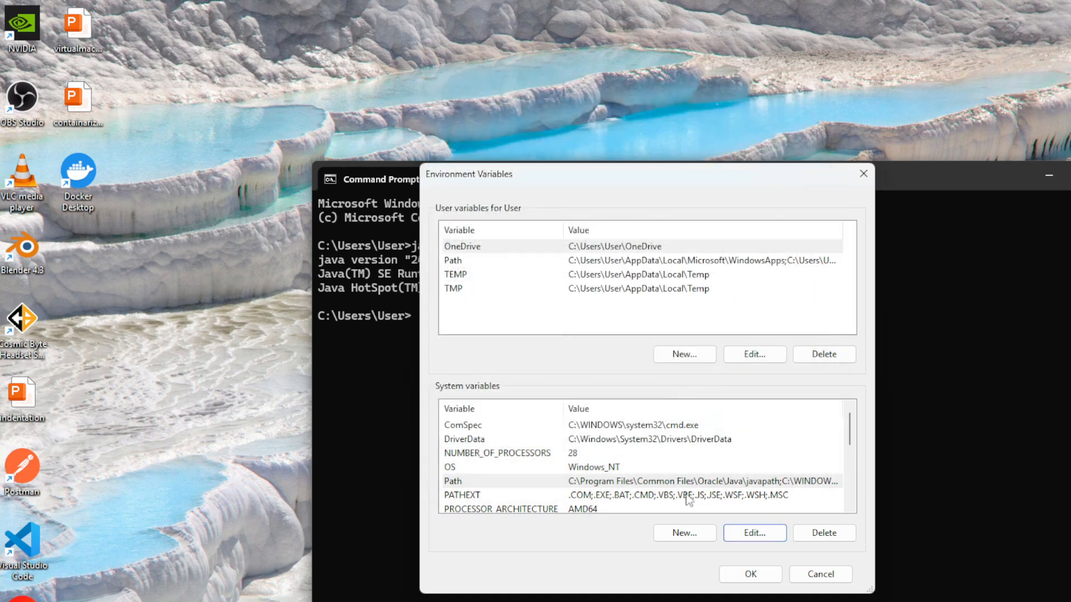
# Start a new system variable named JAVA_HOME
pyautogui.click(683, 533)
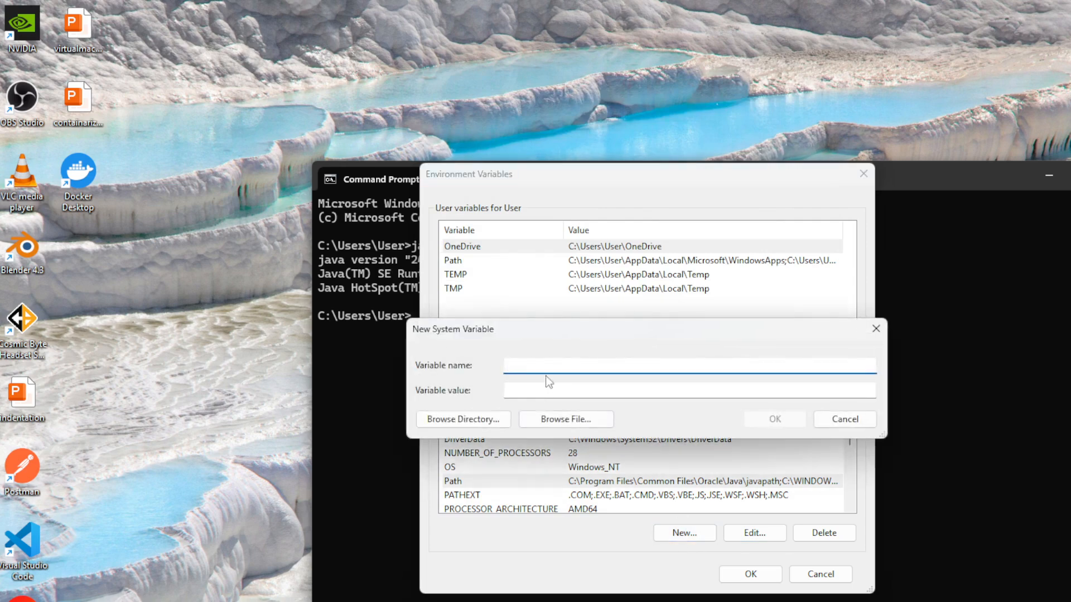
pyautogui.write('JAVA_HOME')
pyautogui.click(538, 387)
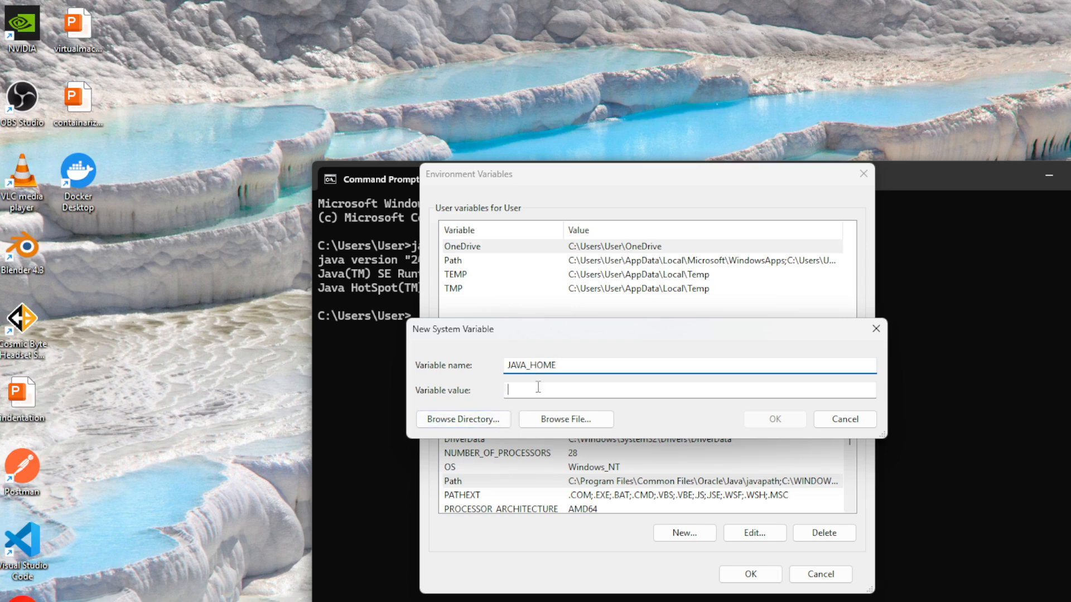
# Set the JAVA_HOME value by browsing to the folder C:\Program Files\Java\jdk-24
pyautogui.click(463, 419)
pyautogui.scroll(-1, 615, 425)
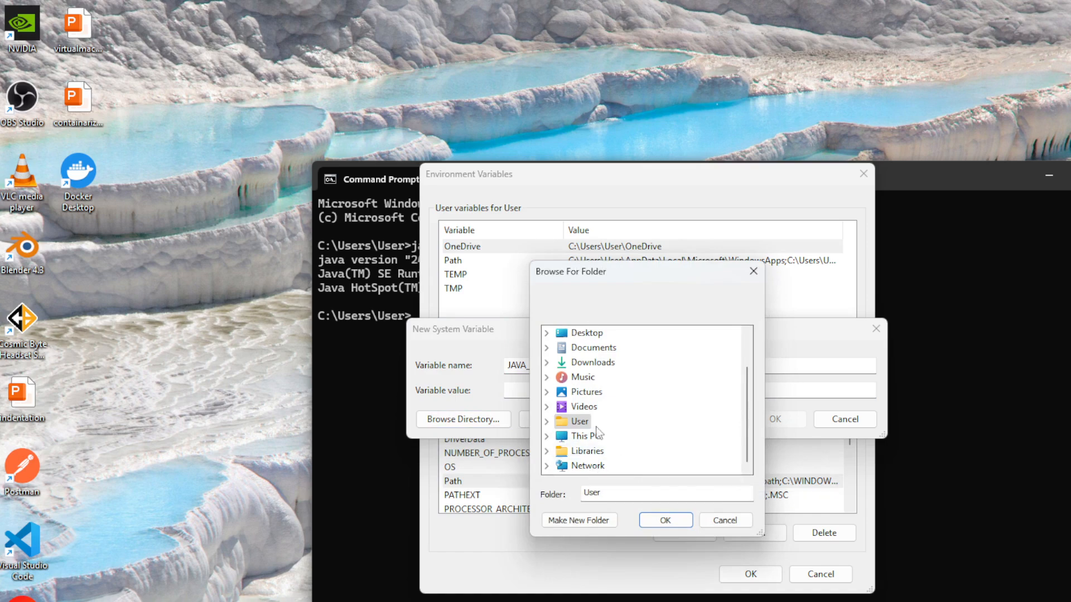
pyautogui.scroll(-1, 619, 429)
pyautogui.click(608, 423)
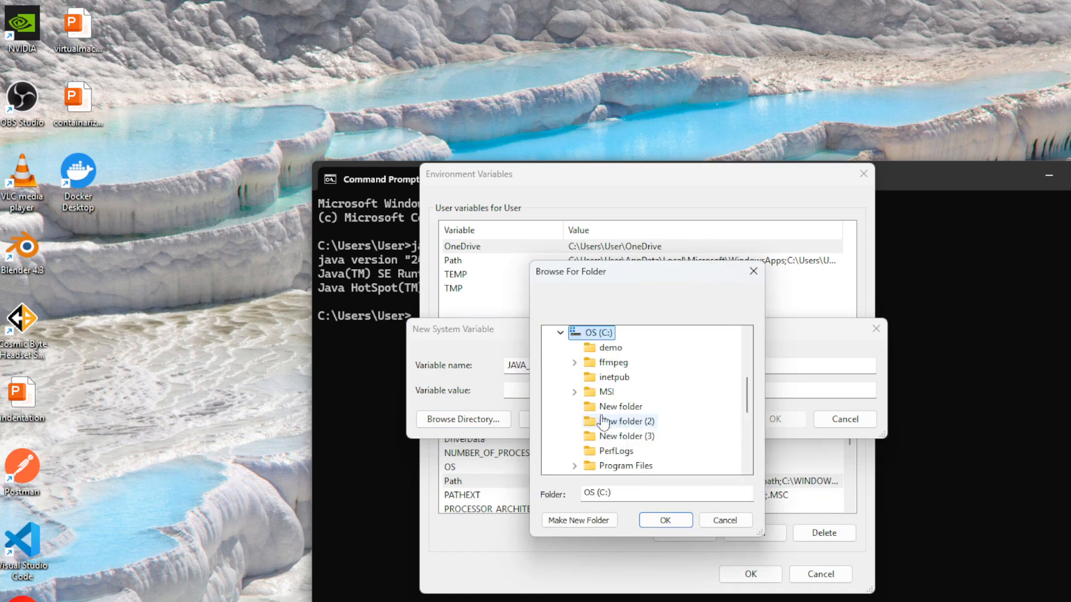
pyautogui.scroll(-2, 625, 404)
pyautogui.scroll(2, 658, 394)
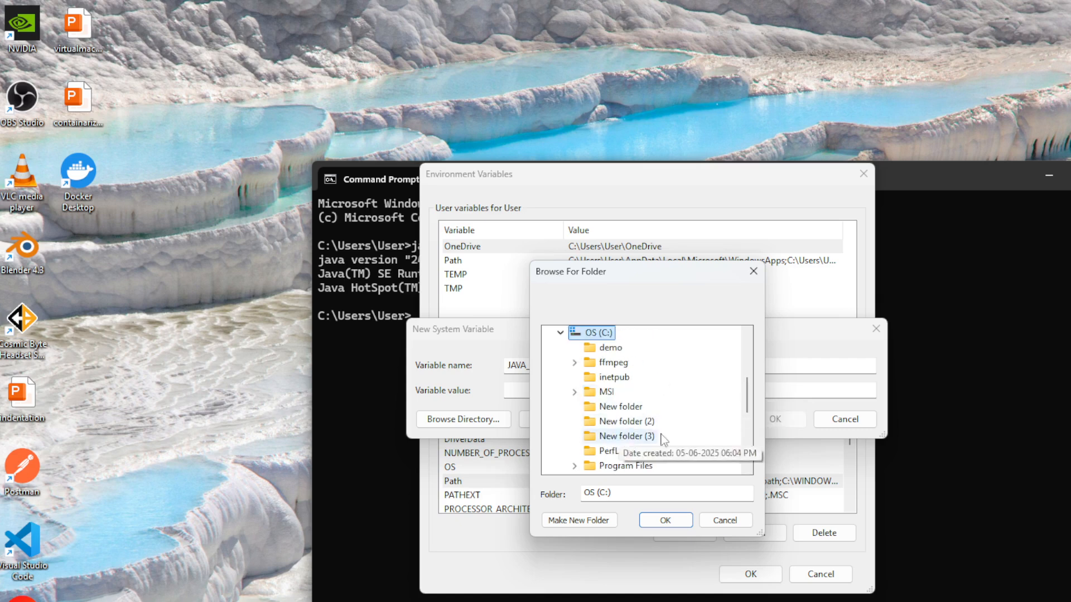
pyautogui.scroll(-1, 620, 428)
pyautogui.doubleClick(619, 423)
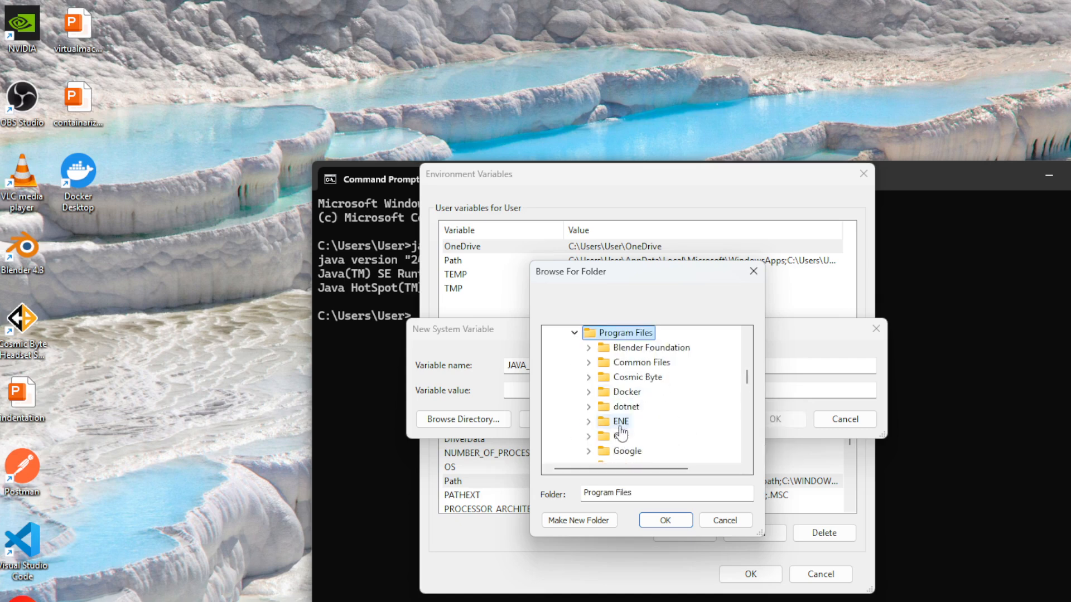
pyautogui.scroll(-2, 621, 419)
pyautogui.doubleClick(620, 407)
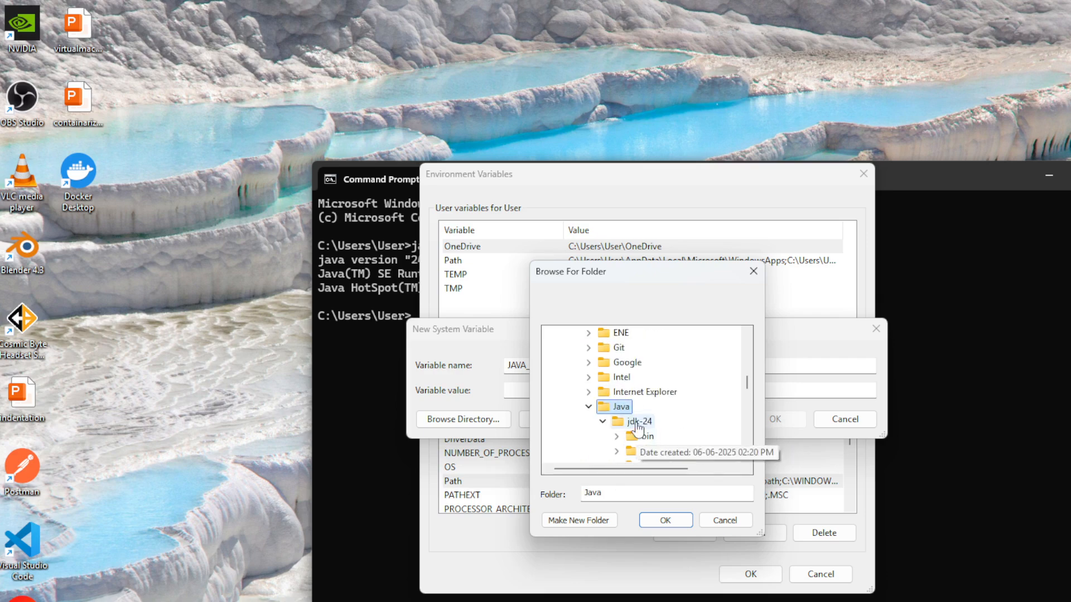
pyautogui.click(636, 422)
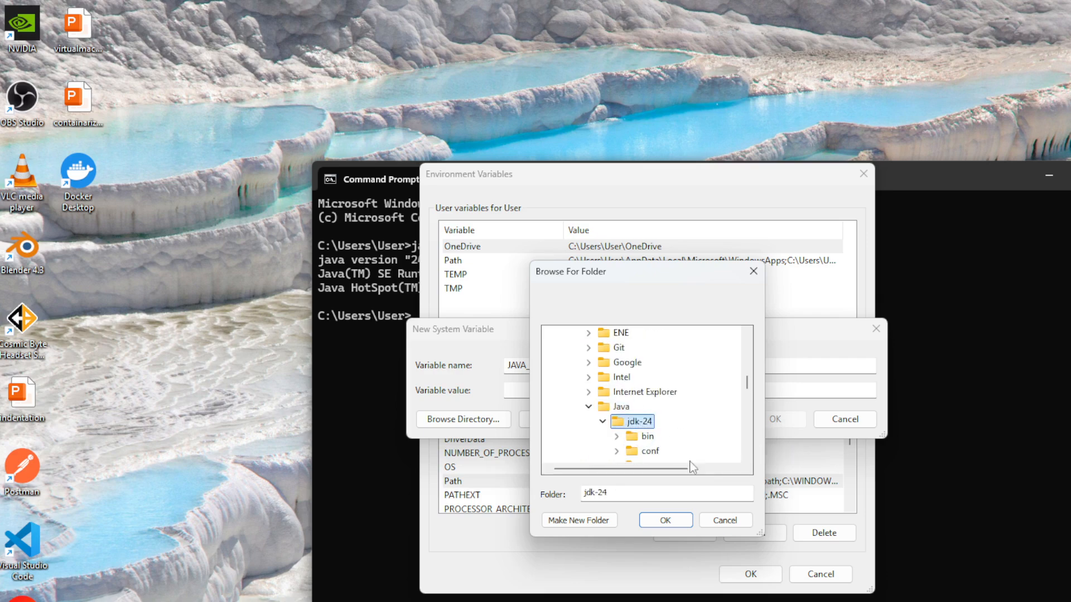
pyautogui.click(665, 520)
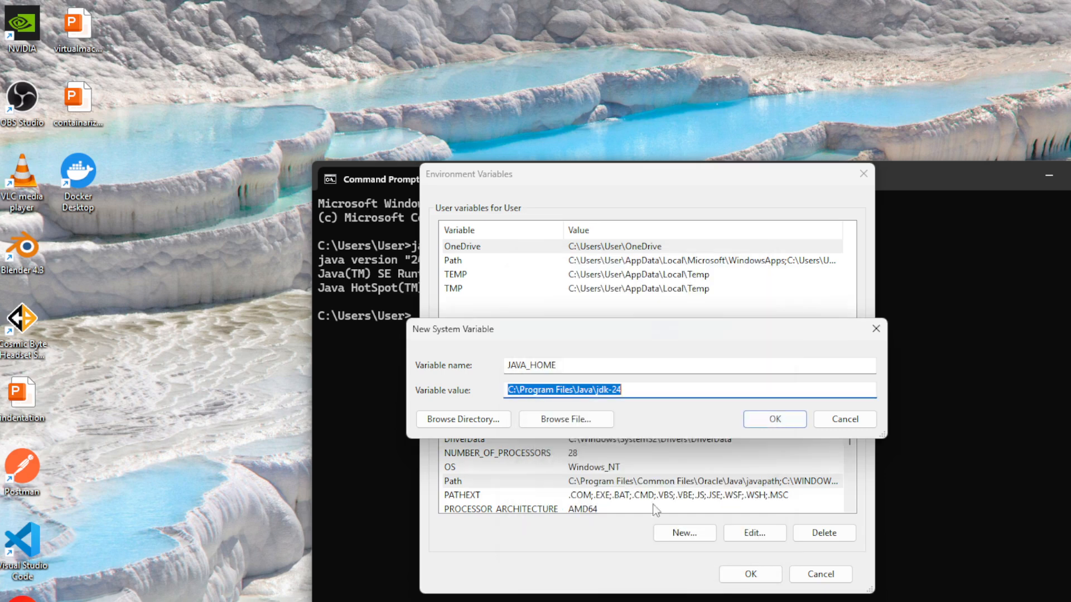
pyautogui.click(640, 390)
pyautogui.hotkey('ctrl', 'a')
pyautogui.click(637, 391)
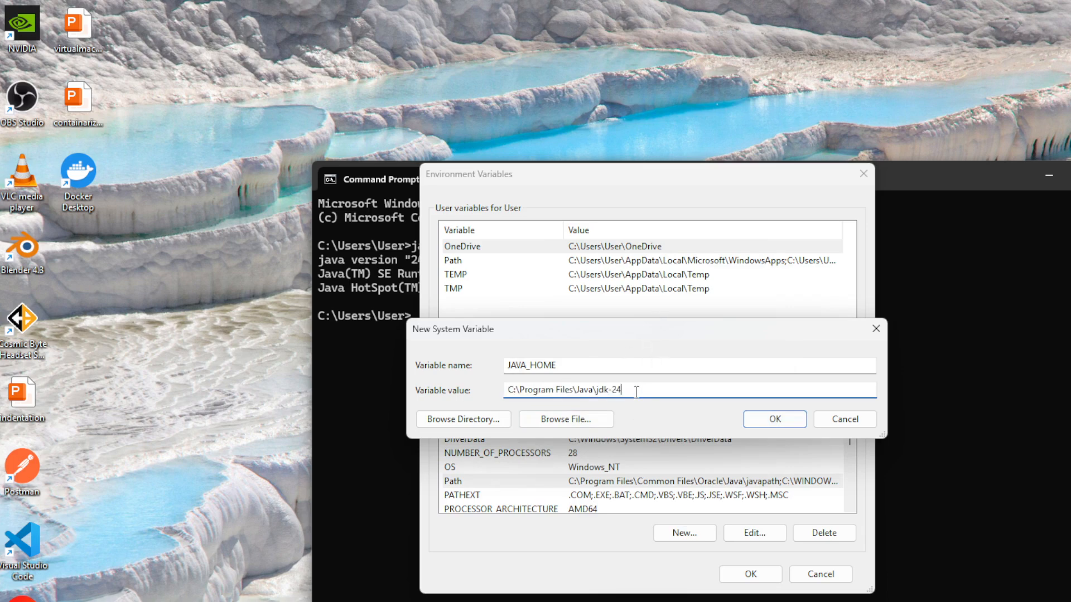
pyautogui.moveTo(591, 365); pyautogui.dragTo(494, 366)
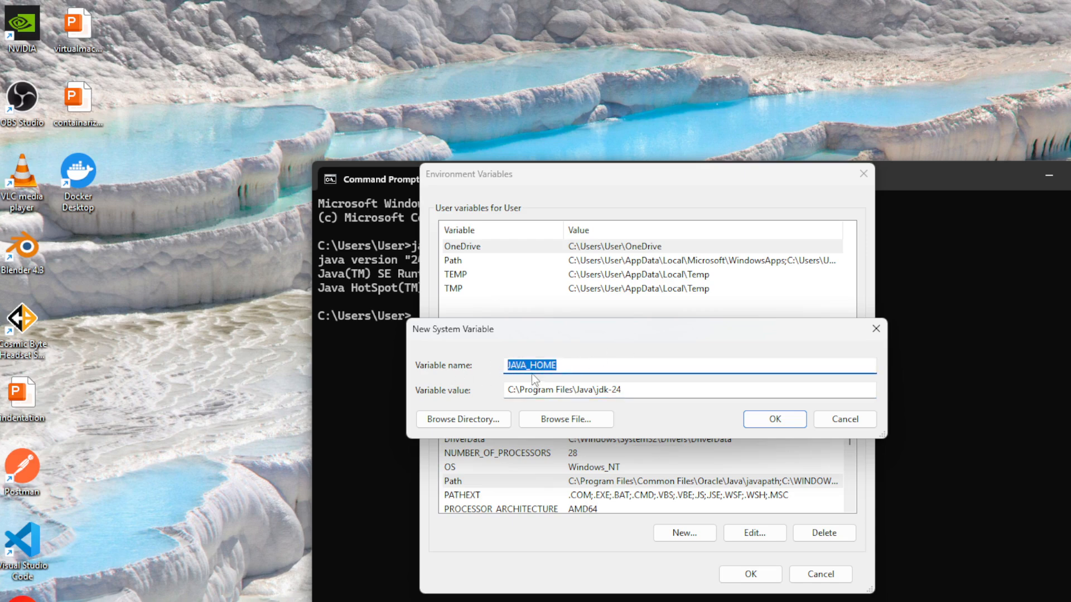
# Save the new JAVA_HOME system variable and add %JAVA_HOME%\bin as a new entry in the system Path variable
pyautogui.click(774, 419)
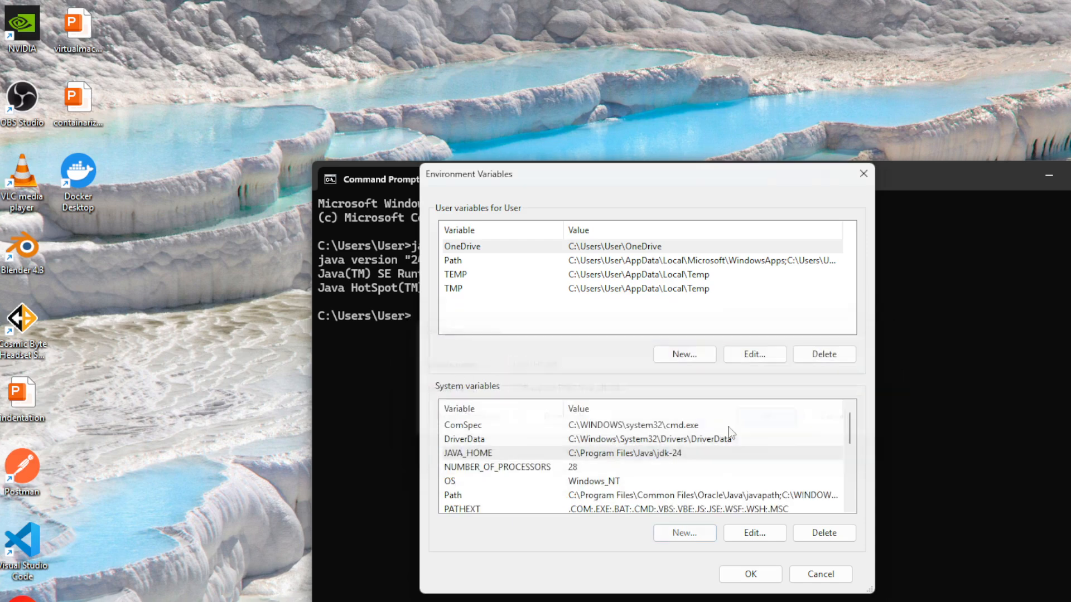
pyautogui.scroll(-1, 686, 458)
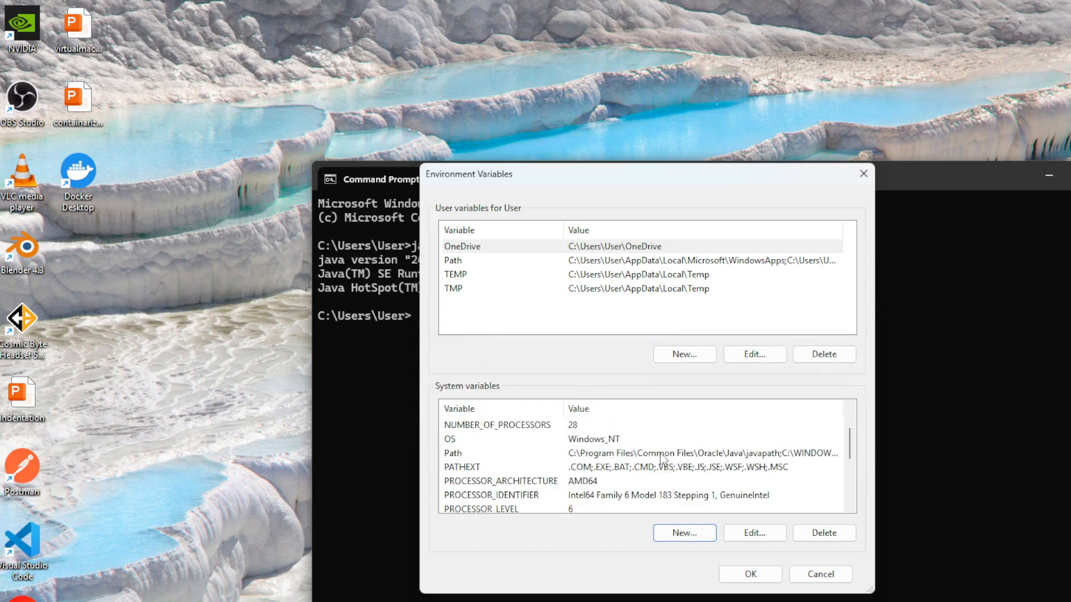
pyautogui.click(663, 454)
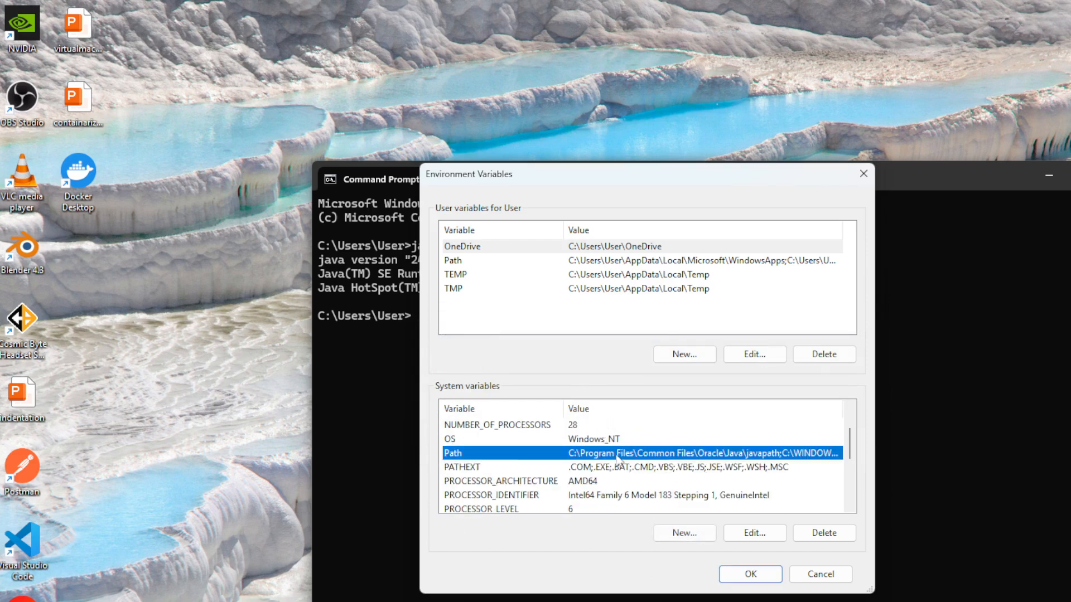
pyautogui.click(752, 537)
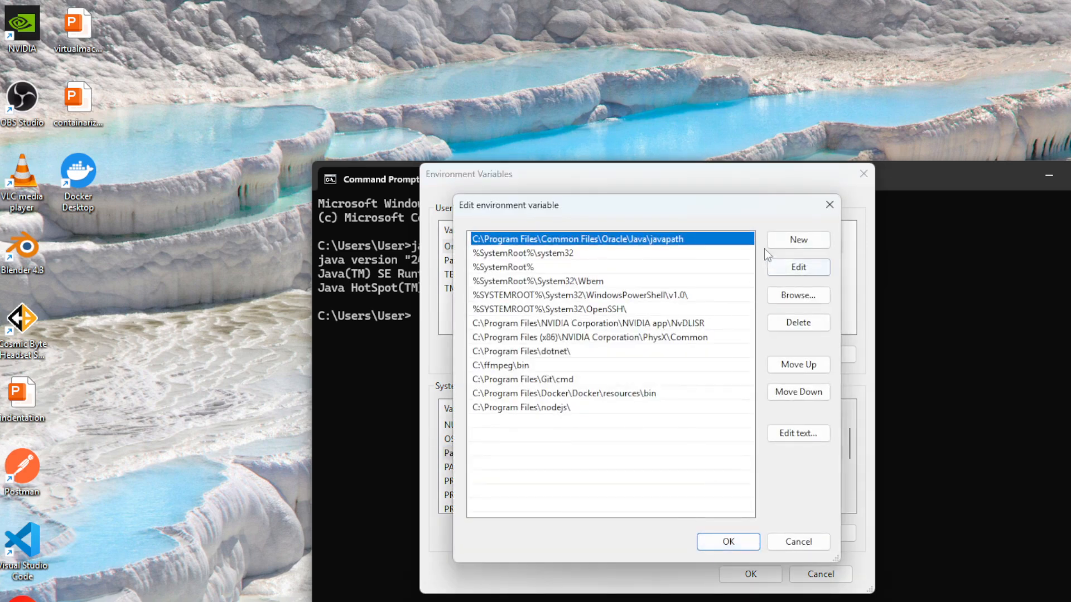
pyautogui.click(792, 243)
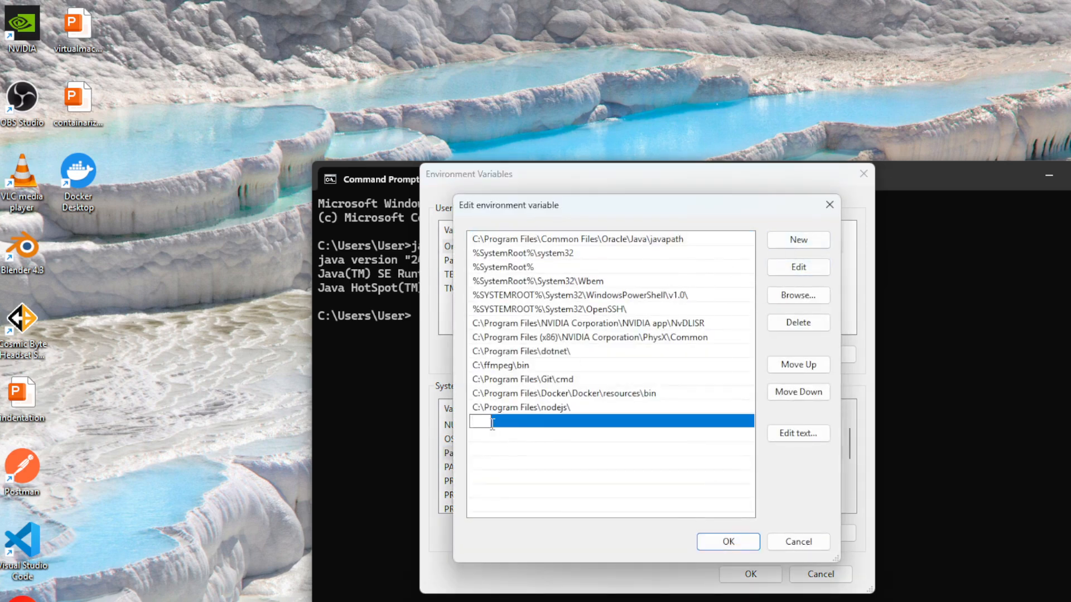
pyautogui.write('%JAVA_HOME%\\bin')
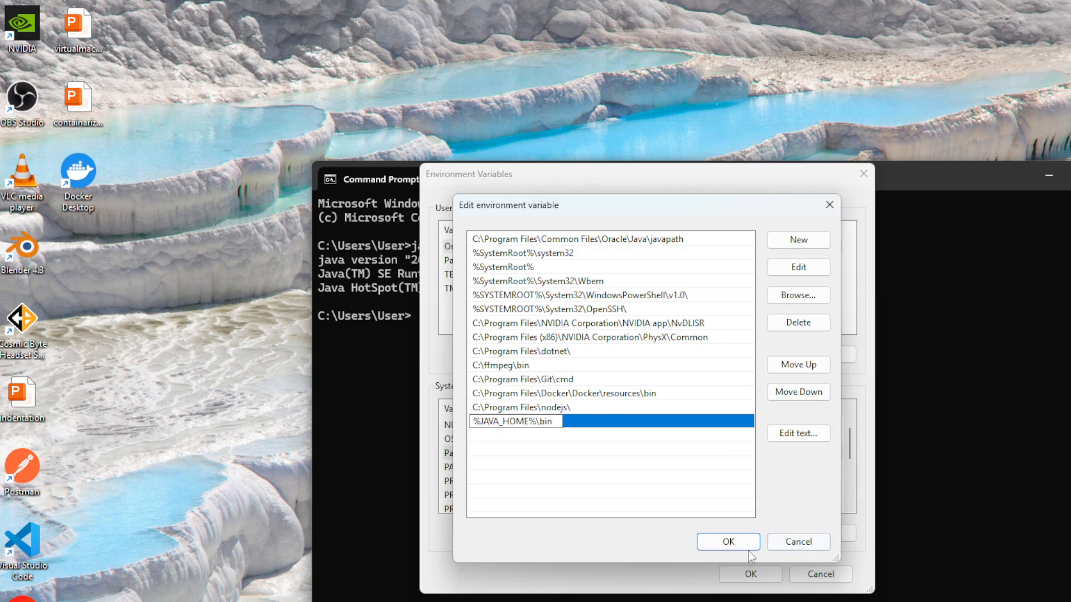
pyautogui.click(729, 542)
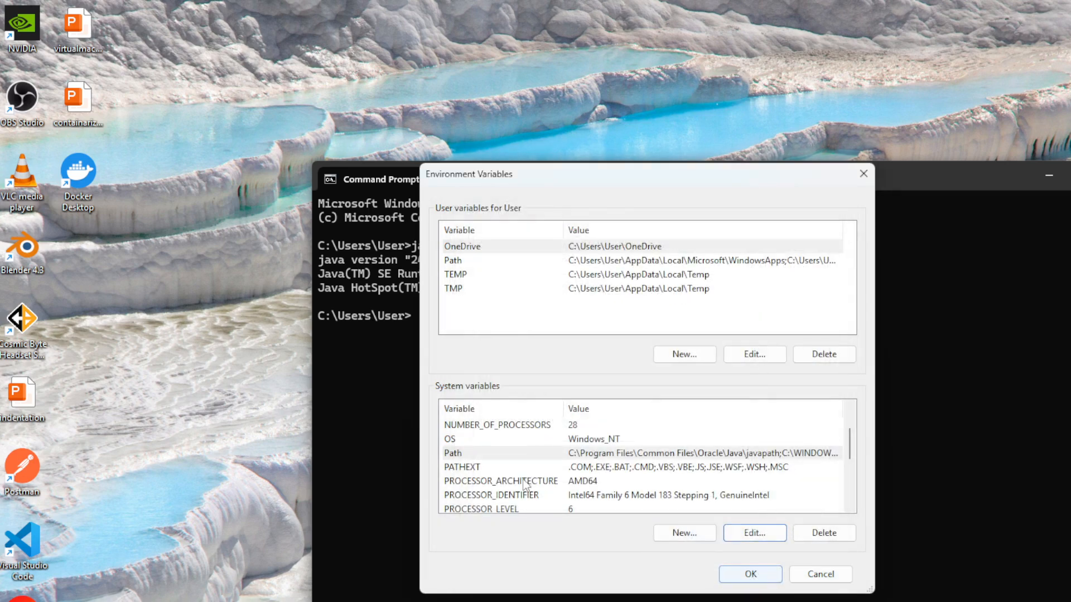
# Check the %JAVA_HOME%\bin entry in the system Path variable, and save and close all the environment variable and system properties dialogs
pyautogui.click(651, 455)
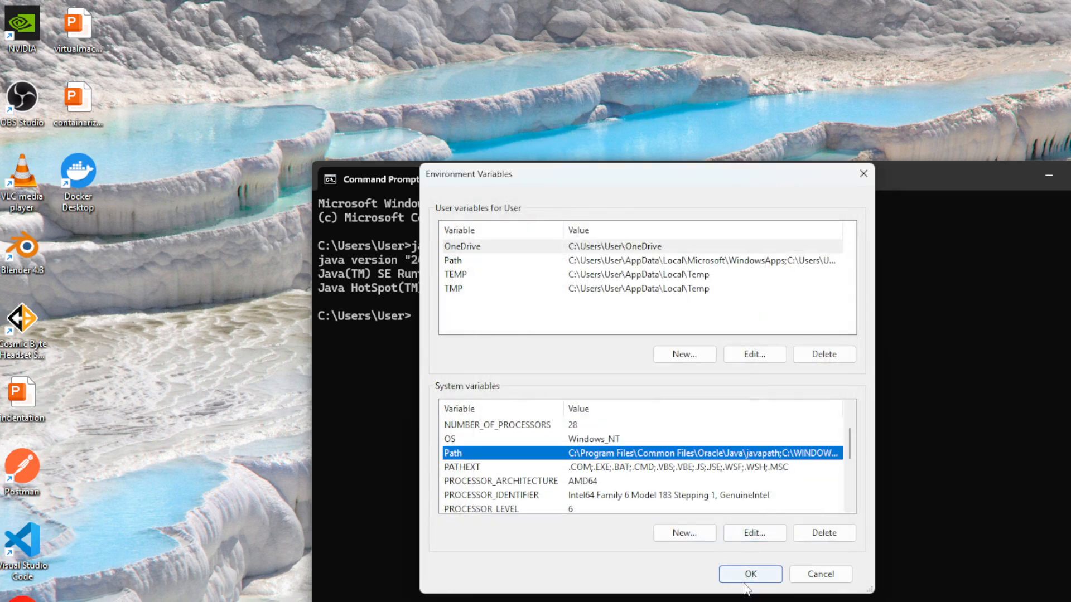
pyautogui.click(754, 532)
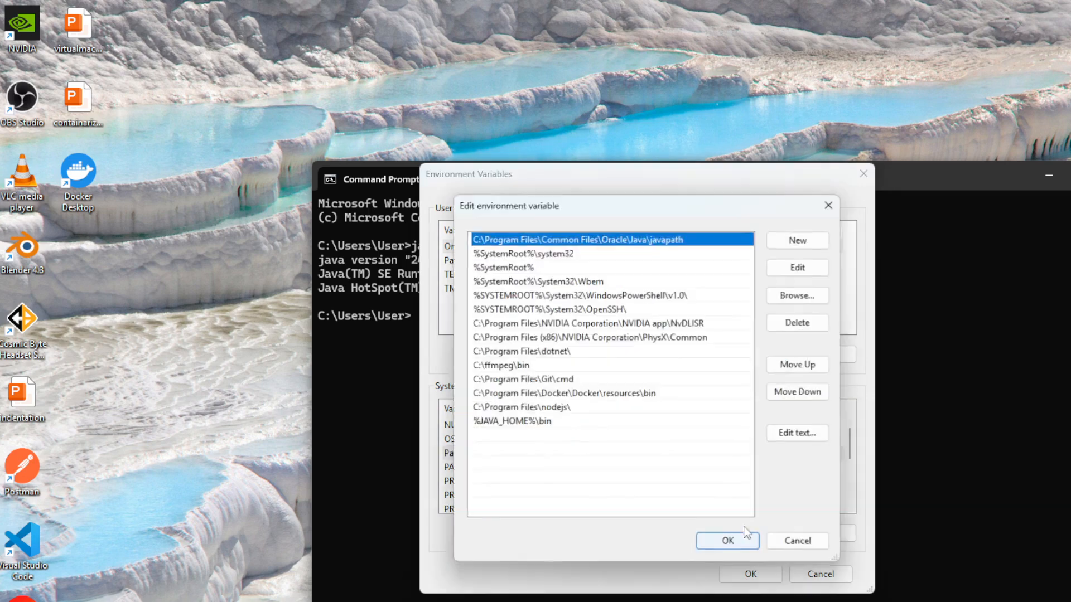
pyautogui.click(514, 425)
pyautogui.click(728, 541)
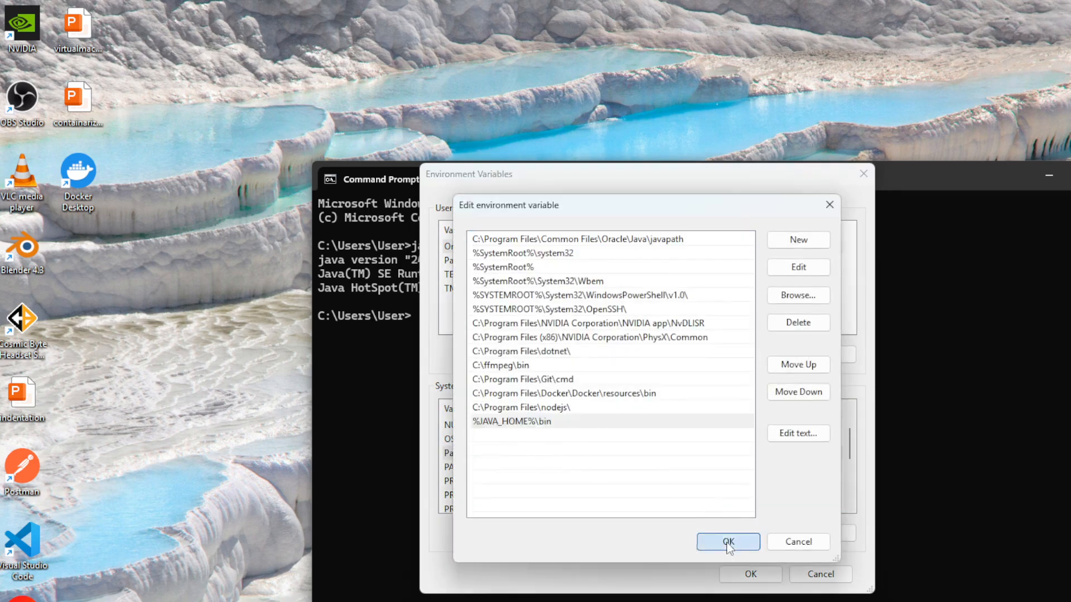
pyautogui.click(750, 574)
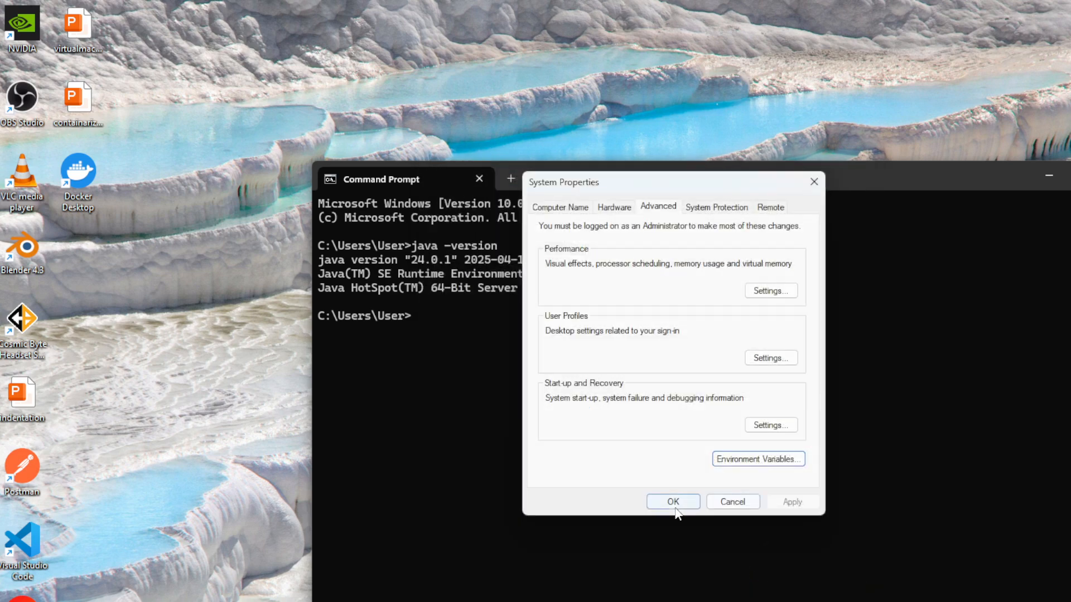
pyautogui.click(672, 497)
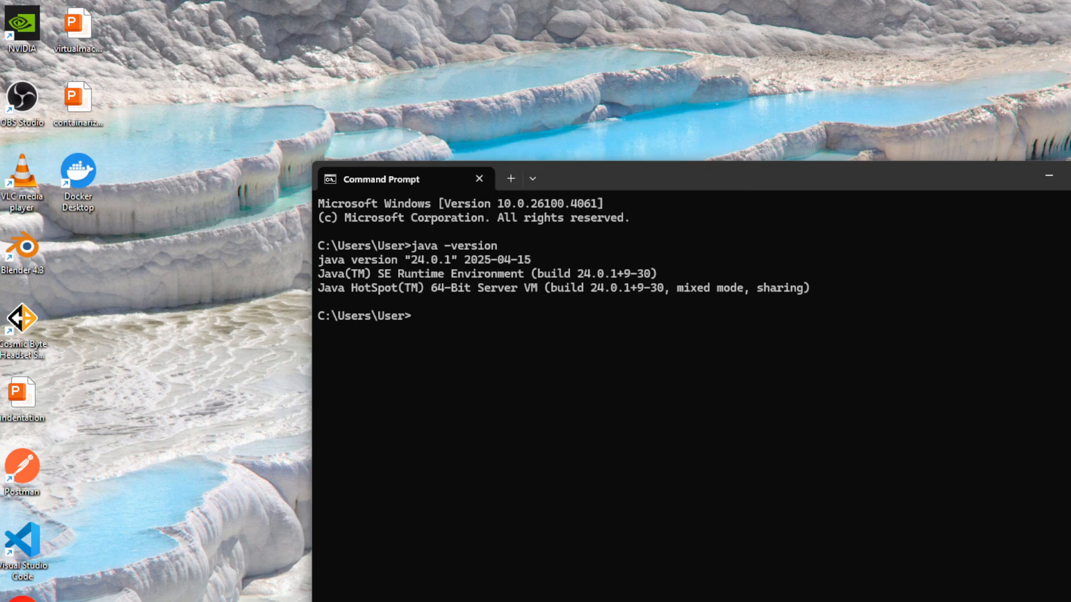
# Switch to File Explorer and open the folder C:\Program Files\Java\jdk-24\bin
pyautogui.hotkey('alt', 'Tab')
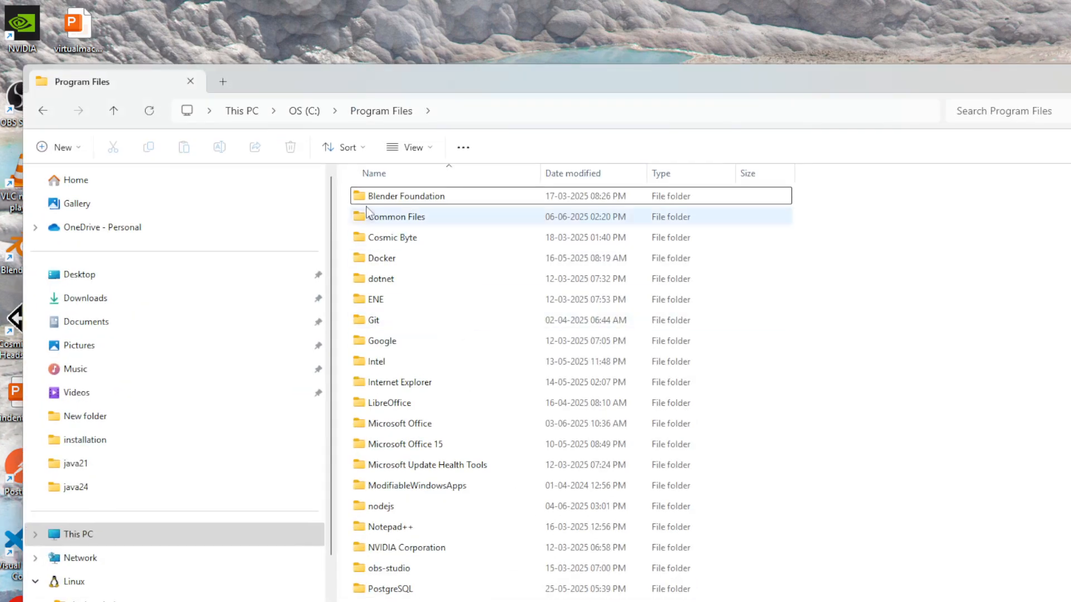
pyautogui.click(301, 111)
pyautogui.doubleClick(390, 357)
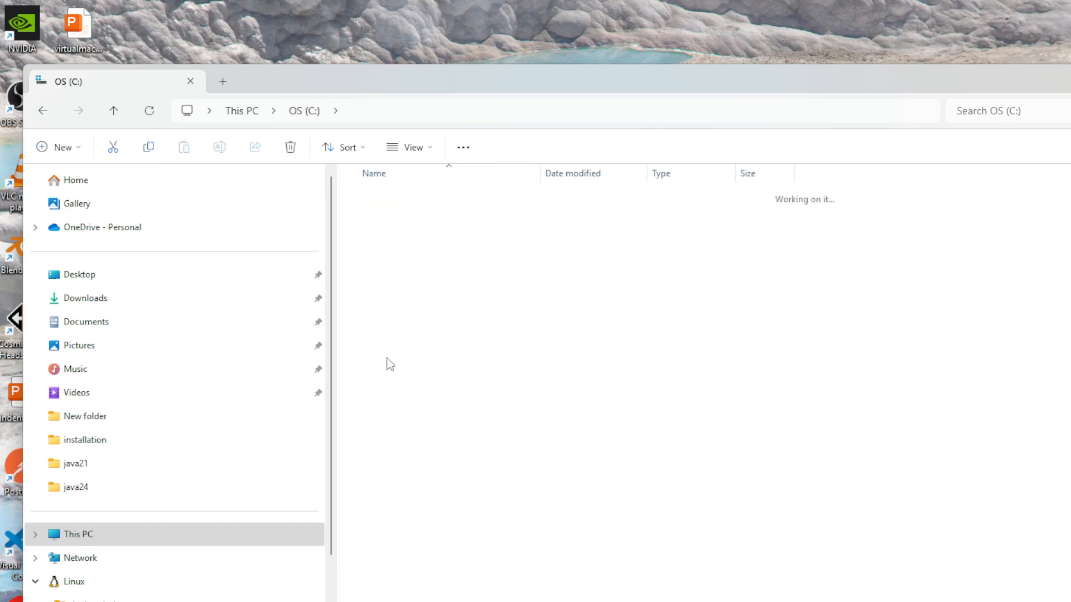
pyautogui.doubleClick(402, 402)
pyautogui.doubleClick(379, 196)
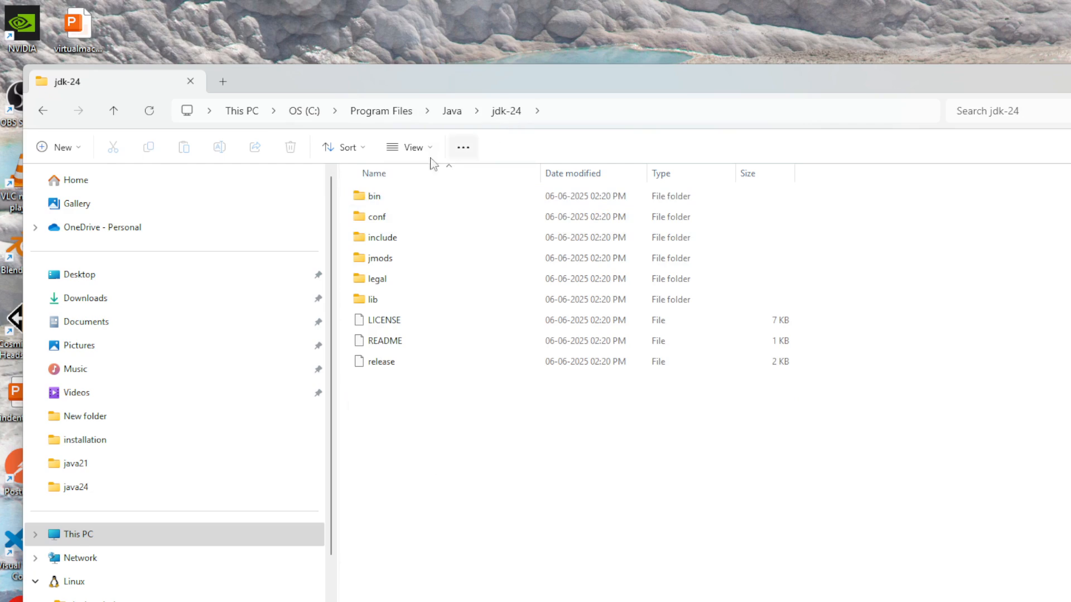
pyautogui.doubleClick(390, 200)
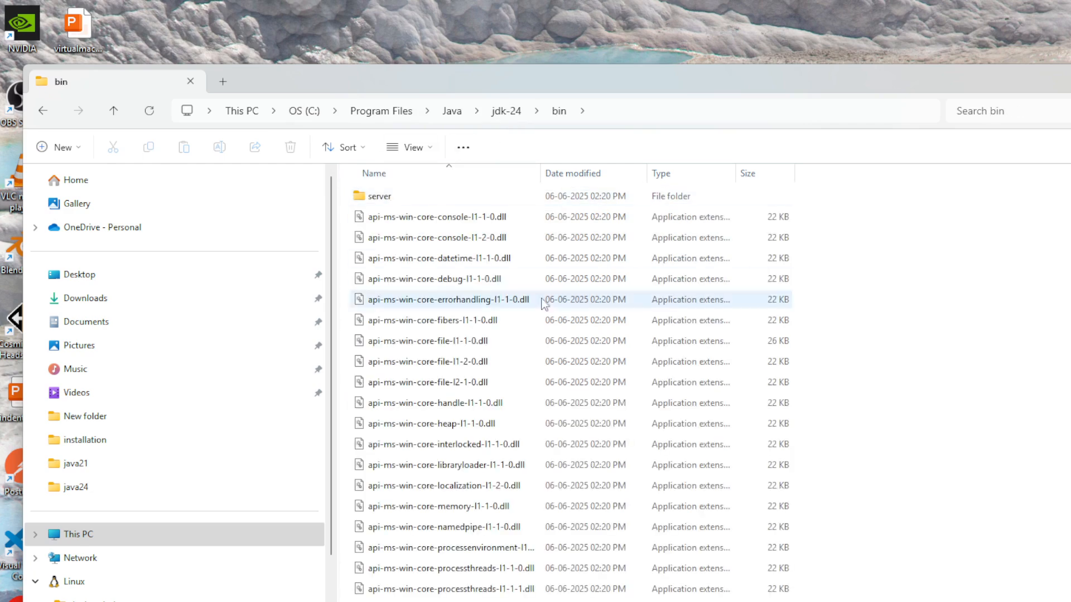
# Locate the javac and java applications in the JDK bin folder and view the folder's full path
pyautogui.click(725, 466)
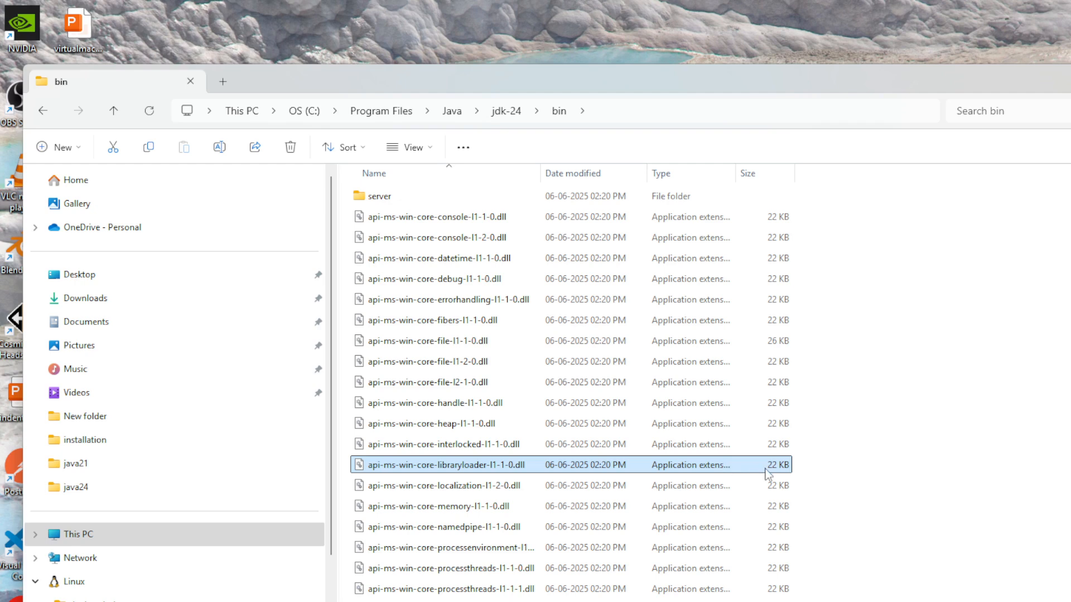
pyautogui.press('j')
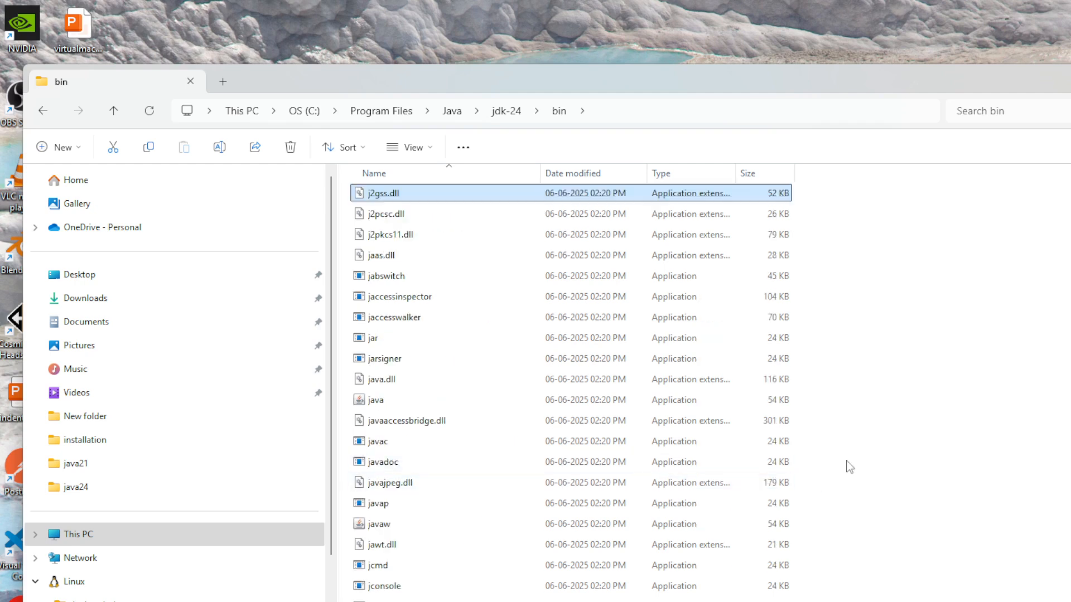
pyautogui.click(397, 443)
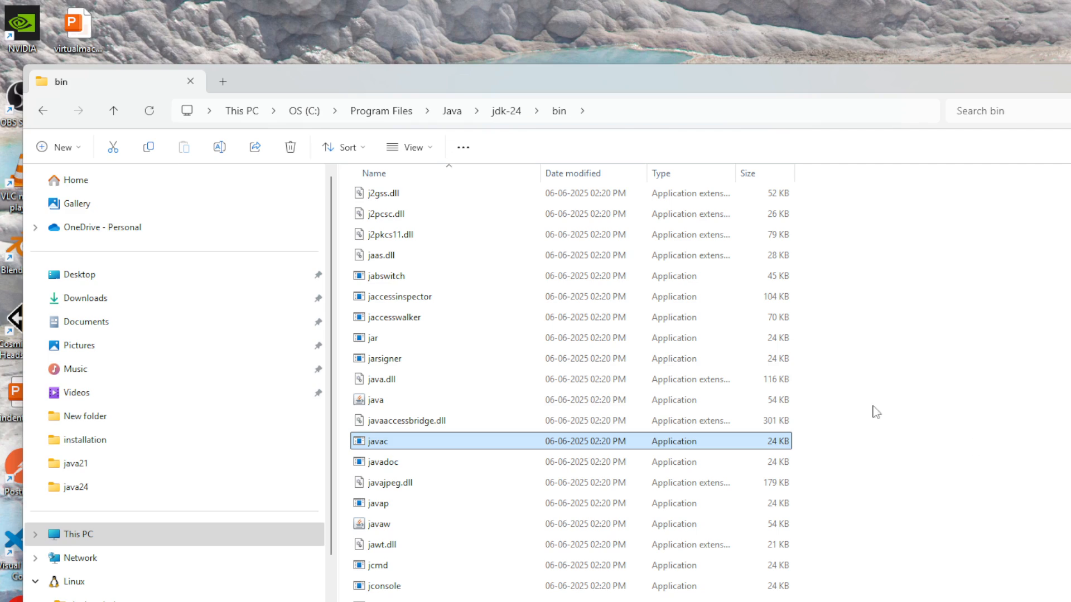
pyautogui.click(408, 407)
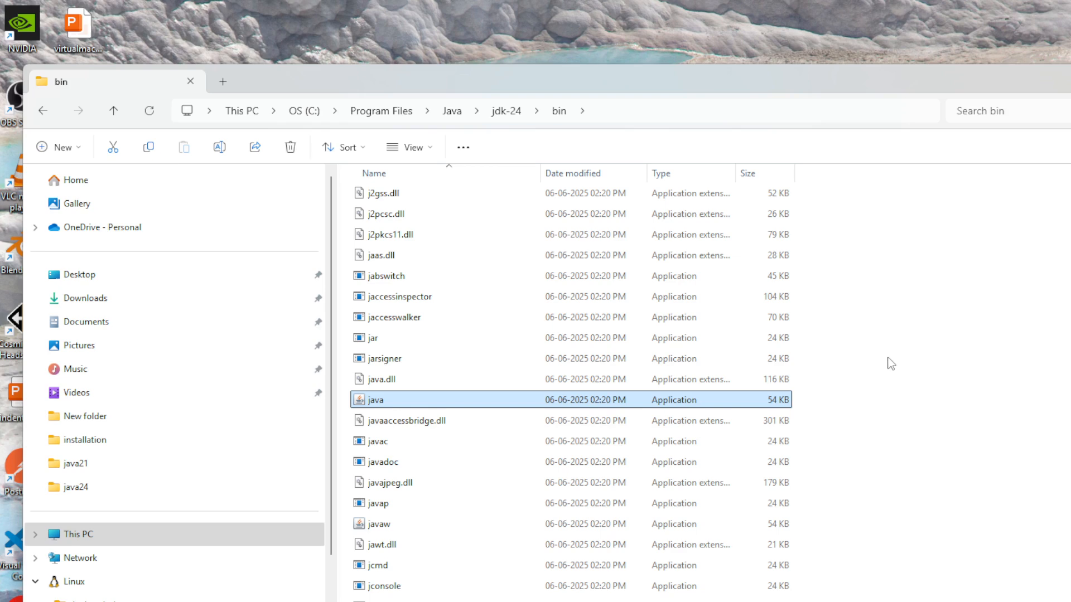
pyautogui.click(698, 114)
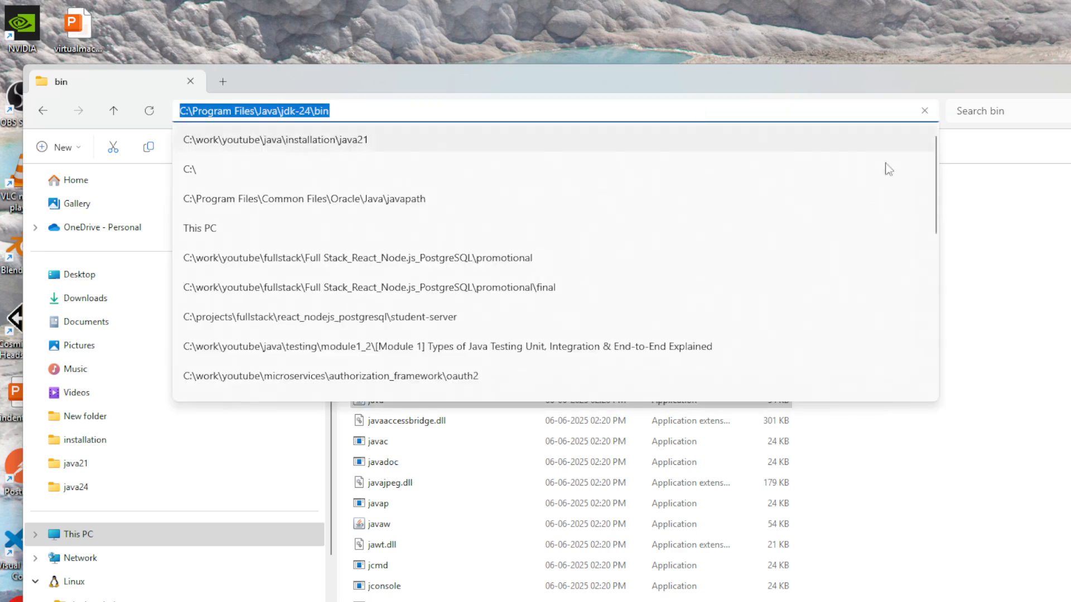
pyautogui.press('Escape')
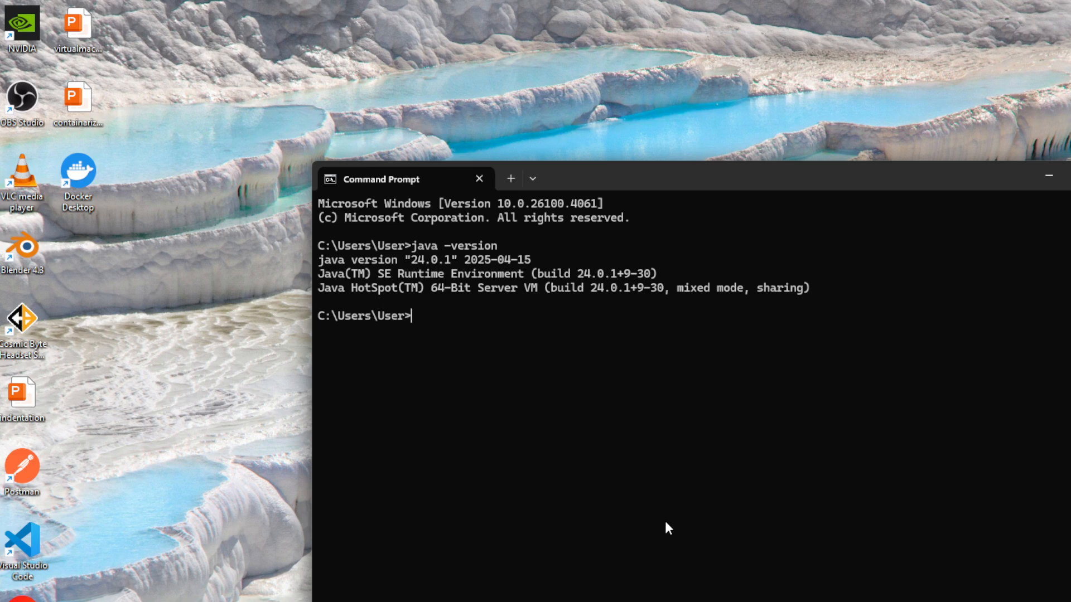
# Switch to Command Prompt, run java -version again and examine the reported Java version lines
pyautogui.write('java -version')
pyautogui.press('Return')
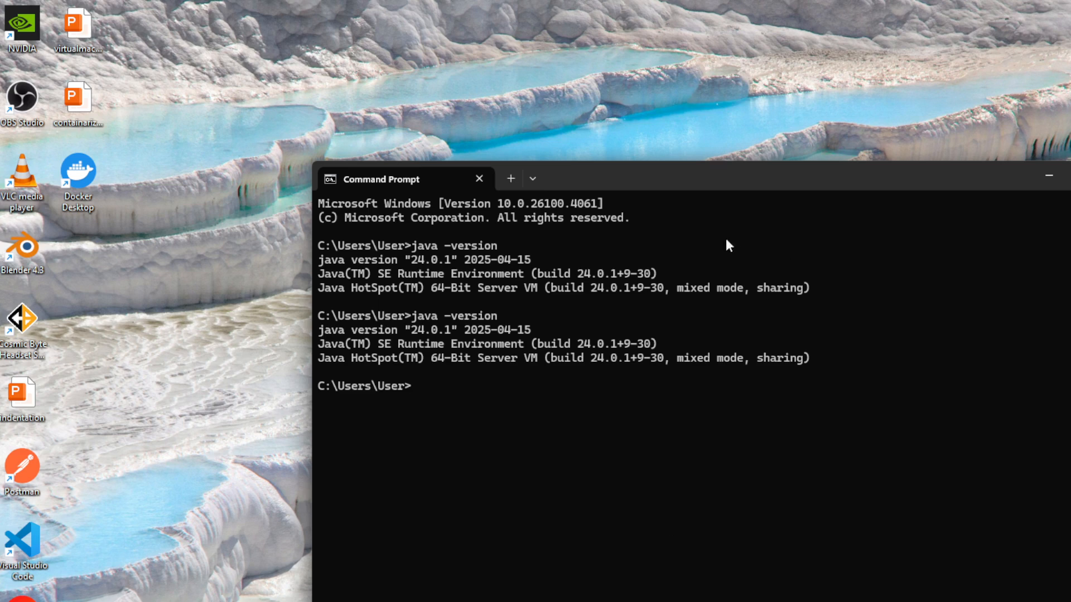
pyautogui.moveTo(321, 263); pyautogui.dragTo(397, 273)
pyautogui.click(400, 325)
pyautogui.moveTo(319, 333); pyautogui.dragTo(814, 363)
pyautogui.click(419, 330)
pyautogui.doubleClick(418, 330)
pyautogui.click(460, 384)
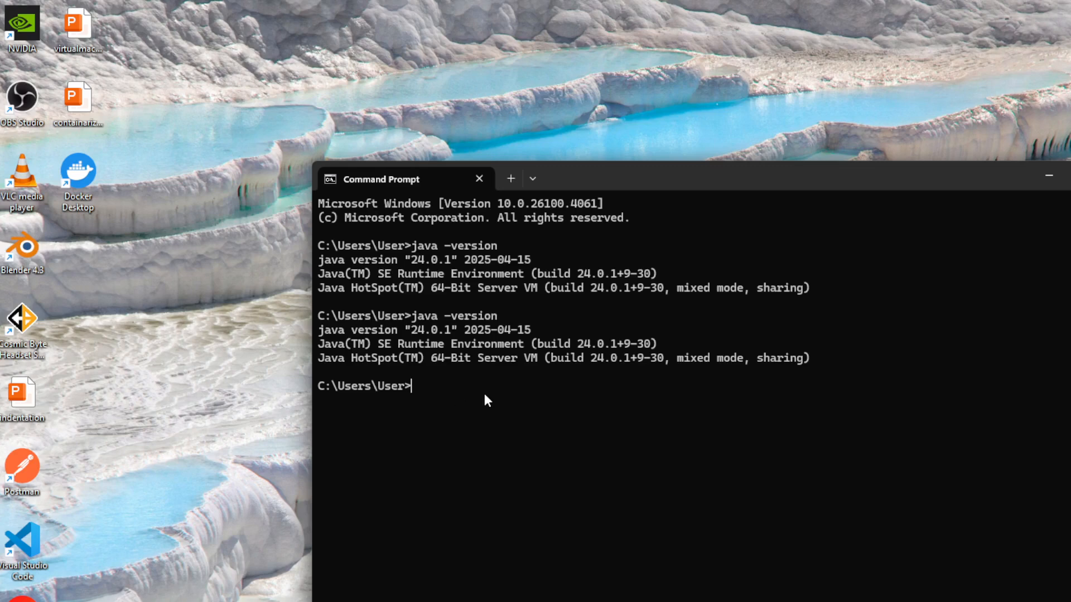